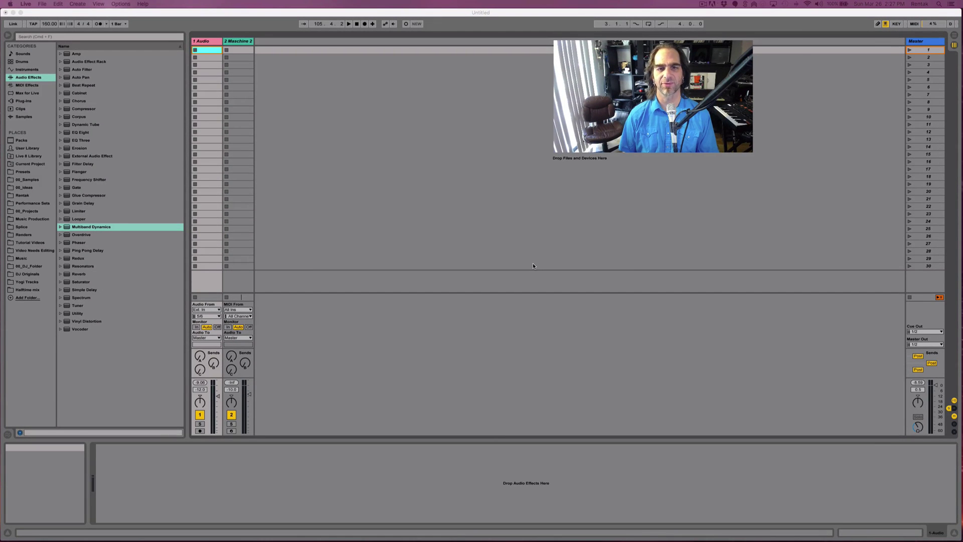
Focus Live and toggle the mixer's input/output routing section off, on, and off again.
click(359, 214)
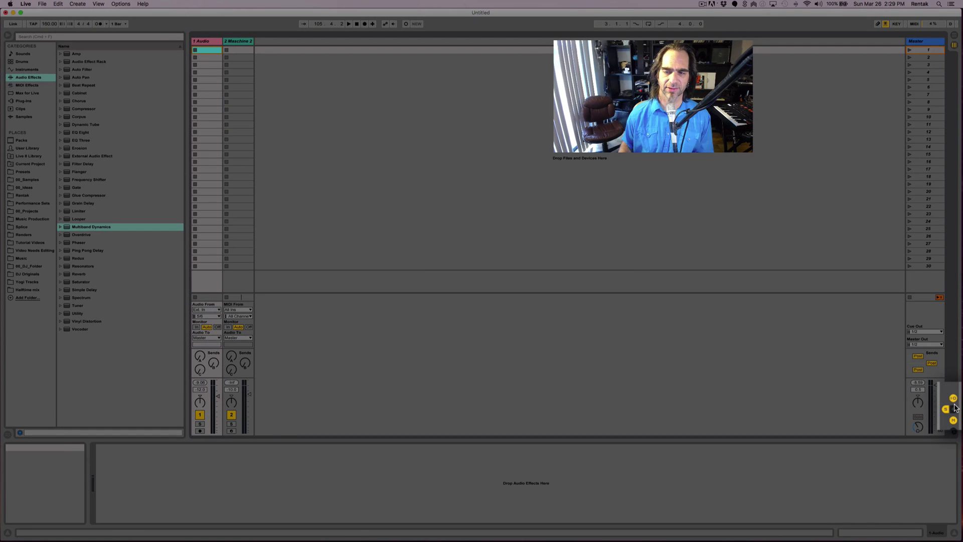
click(954, 399)
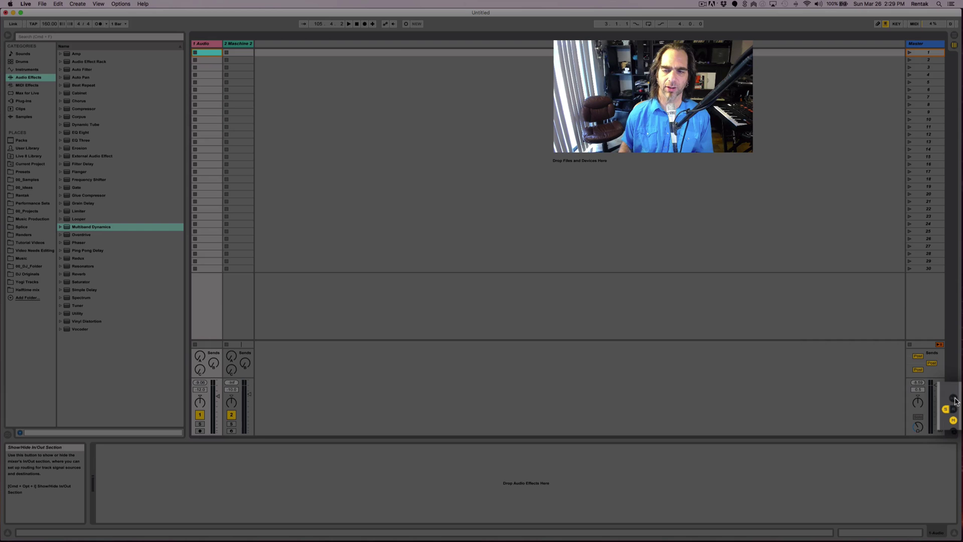
click(955, 399)
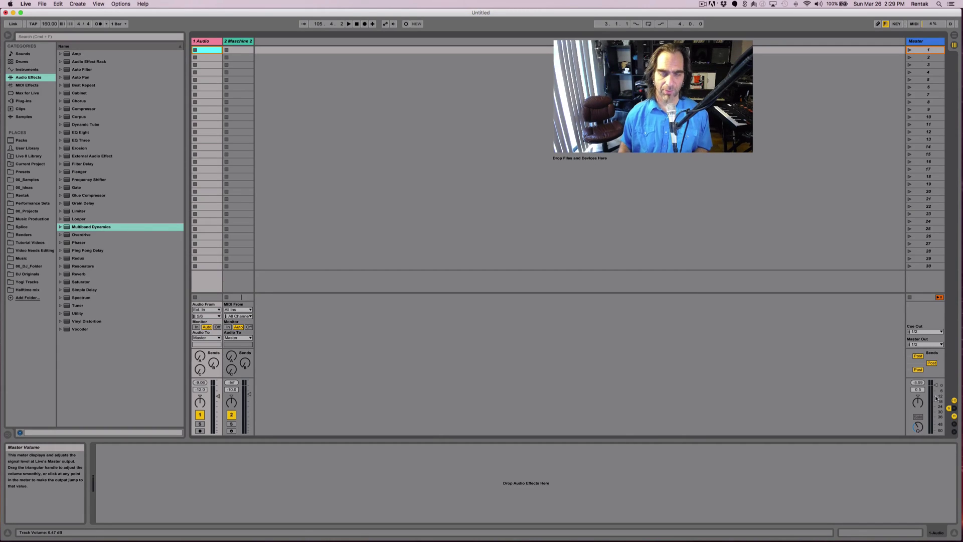
key(super+alt+i)
key(super+alt+i)
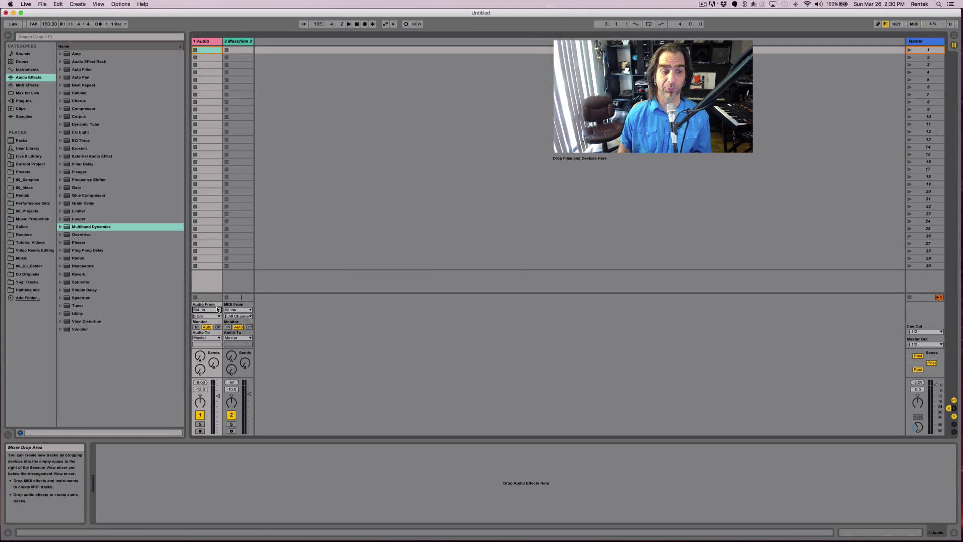
Briefly feed track 1 from Maschine 2, then return it to external input.
click(206, 309)
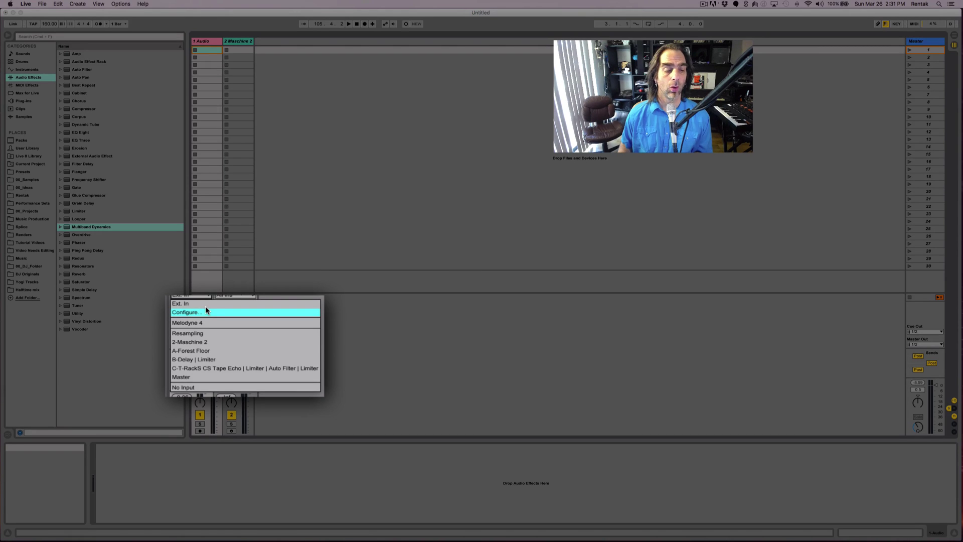
click(199, 342)
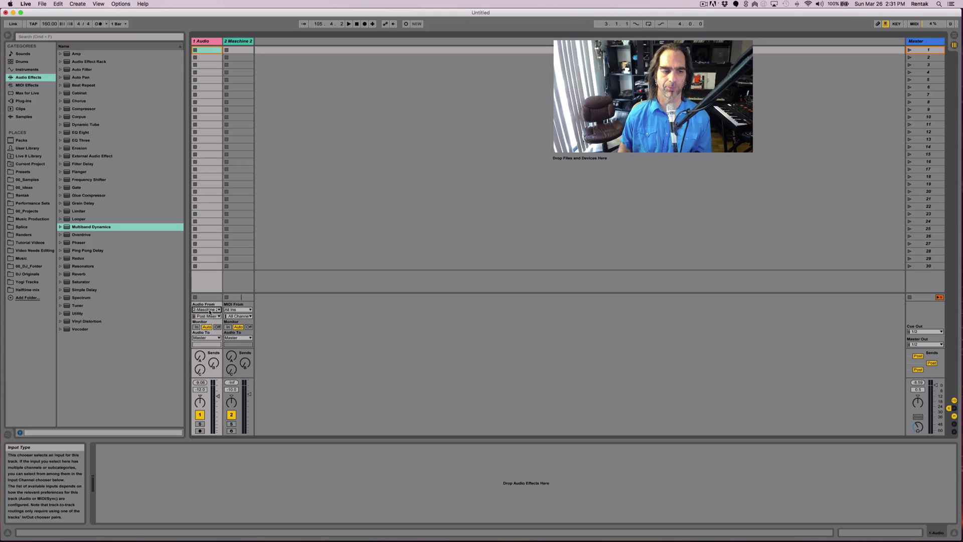
click(211, 310)
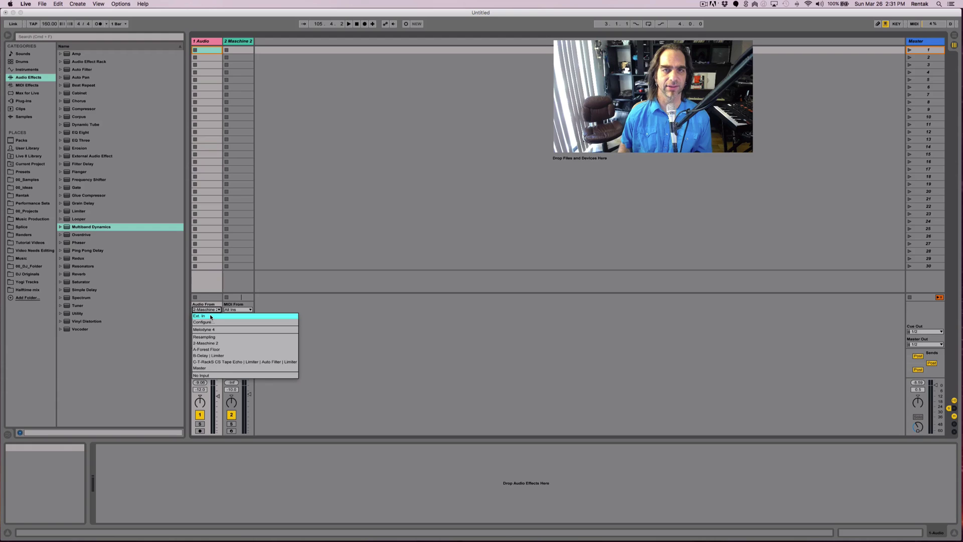
click(210, 316)
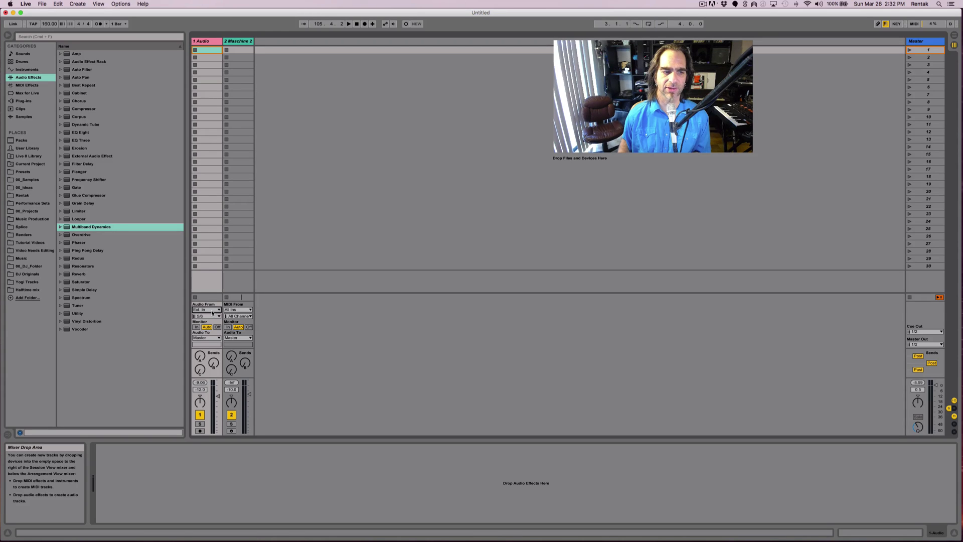
Change track 1's input channel from the 5/6 pair to channel 5 alone.
click(209, 315)
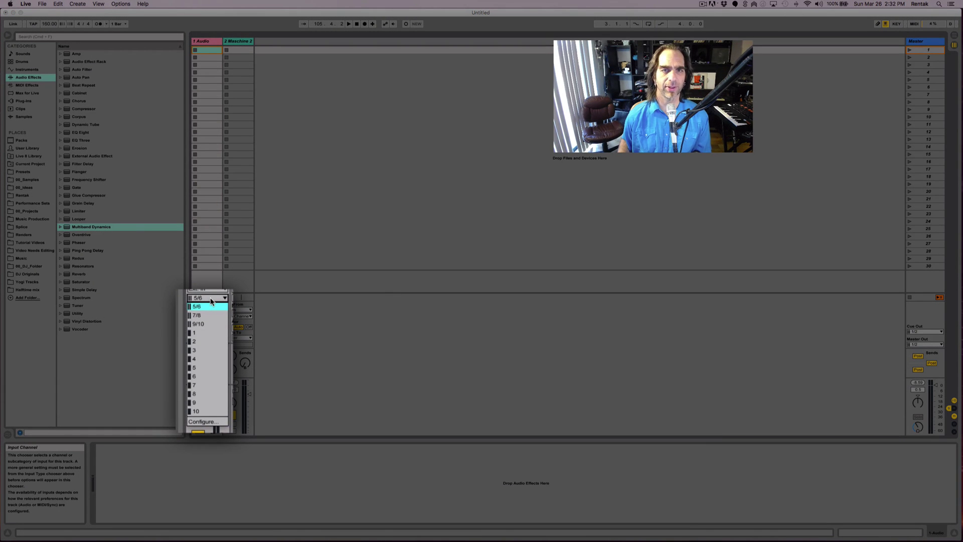
click(211, 300)
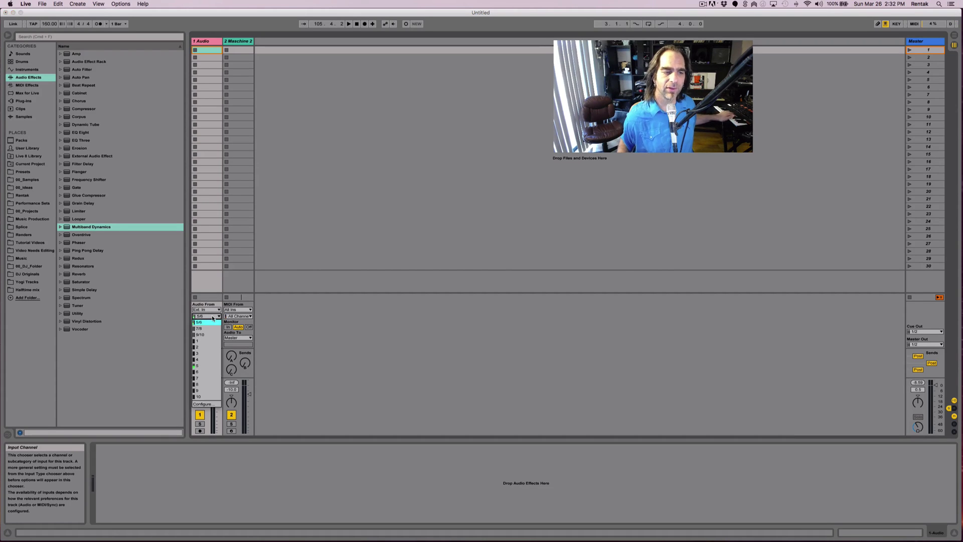
click(213, 317)
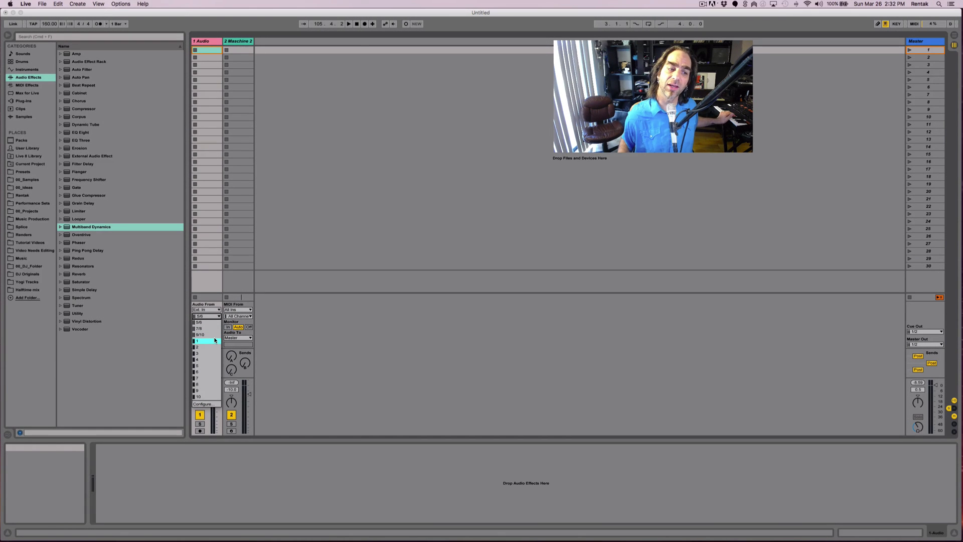
click(208, 366)
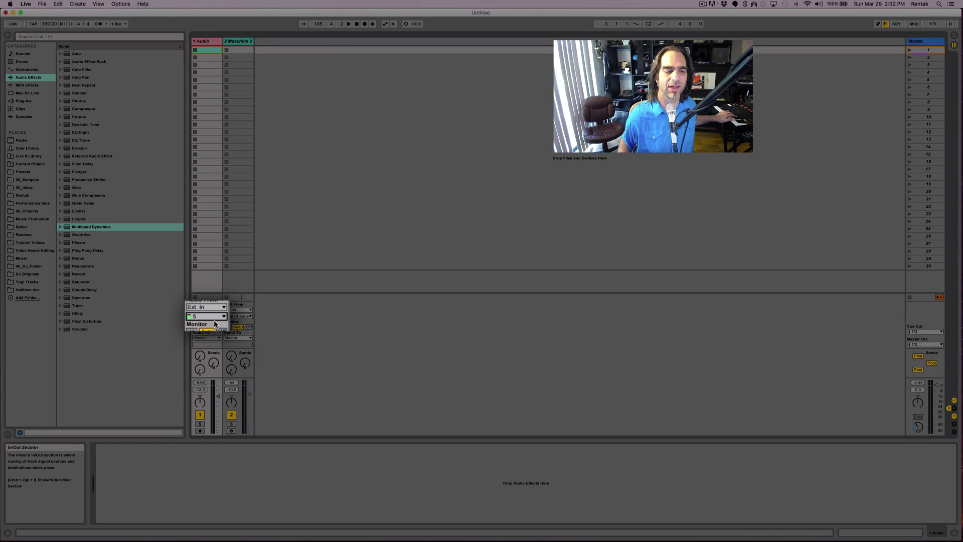
click(215, 316)
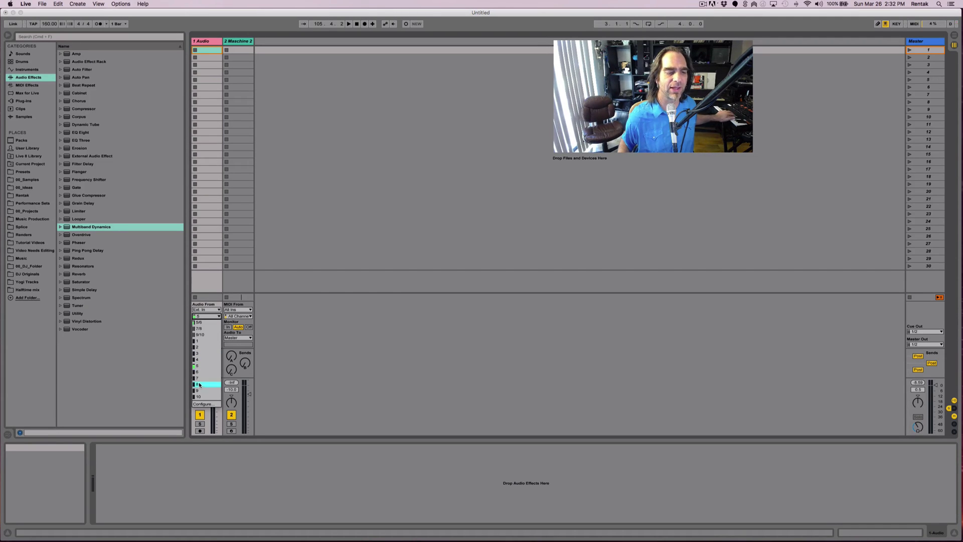
click(201, 367)
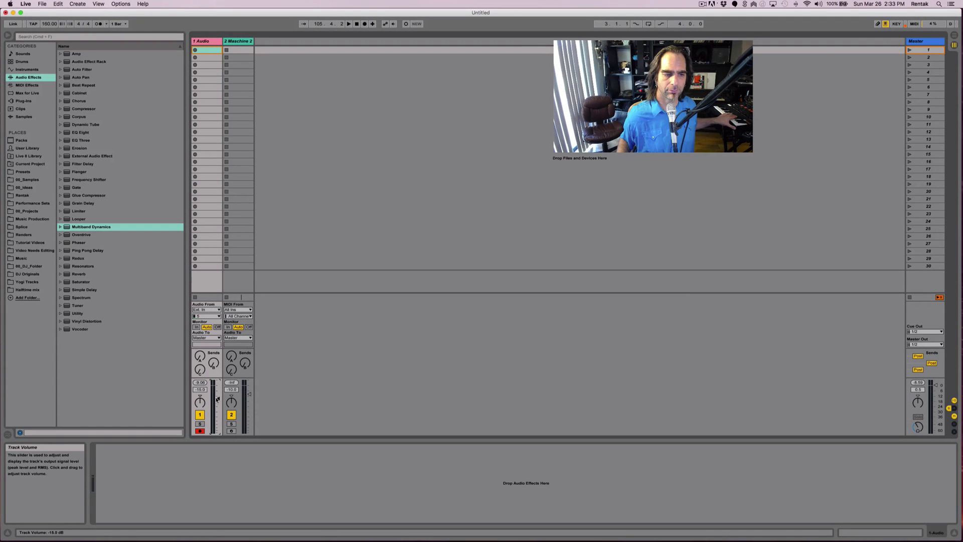
Lower track 1's volume to -15 dB and record a clip into its first slot.
drag(217, 397, 216, 399)
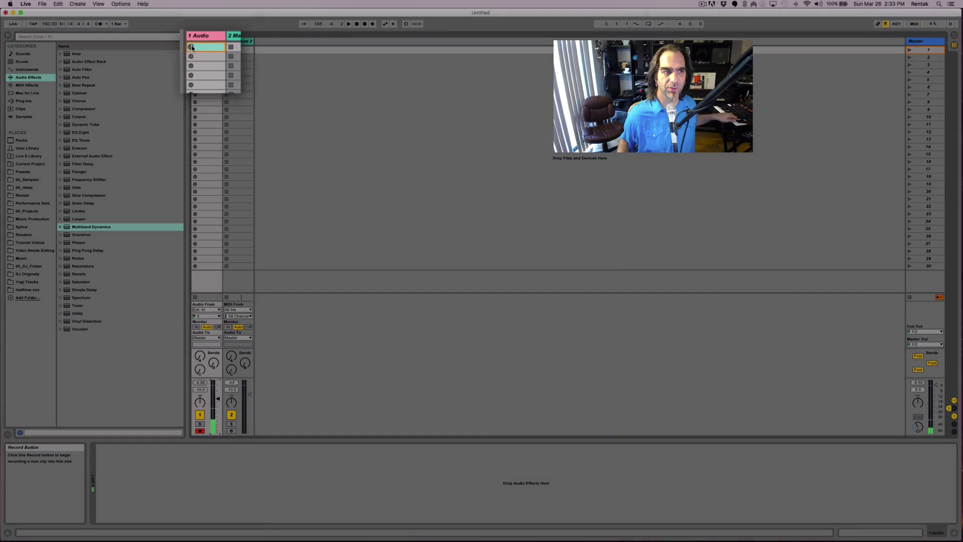
click(195, 49)
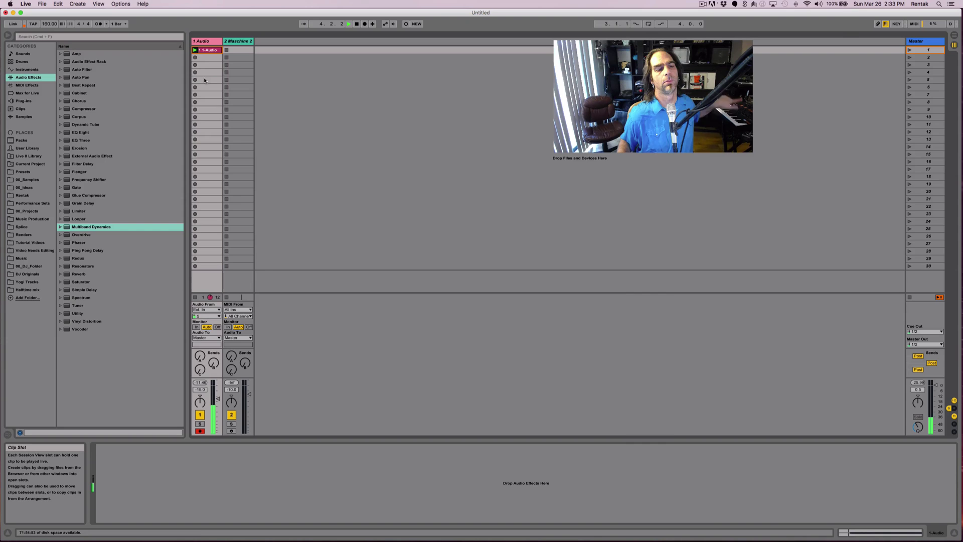
Record a second clip, 2 1-Audio, into track 1's second slot and play it.
click(206, 49)
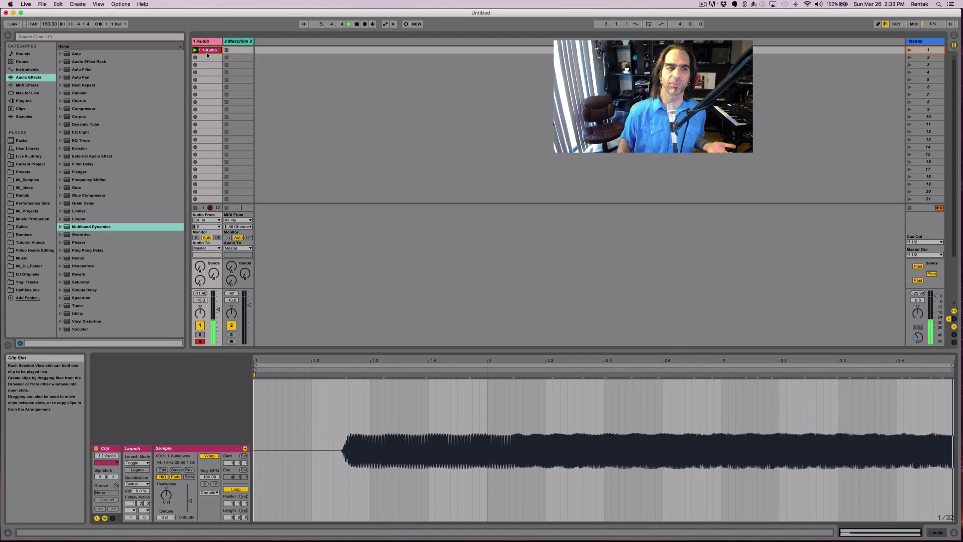
click(195, 59)
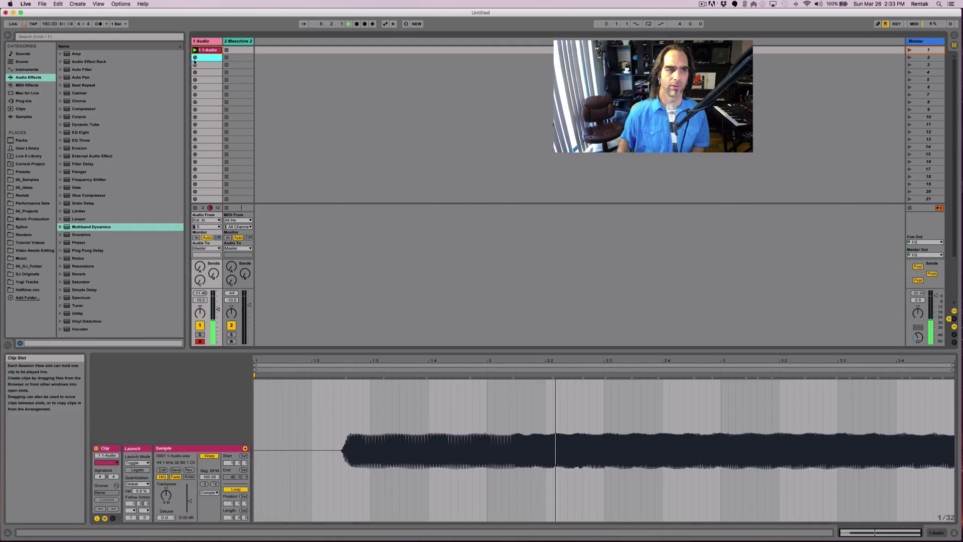
click(196, 58)
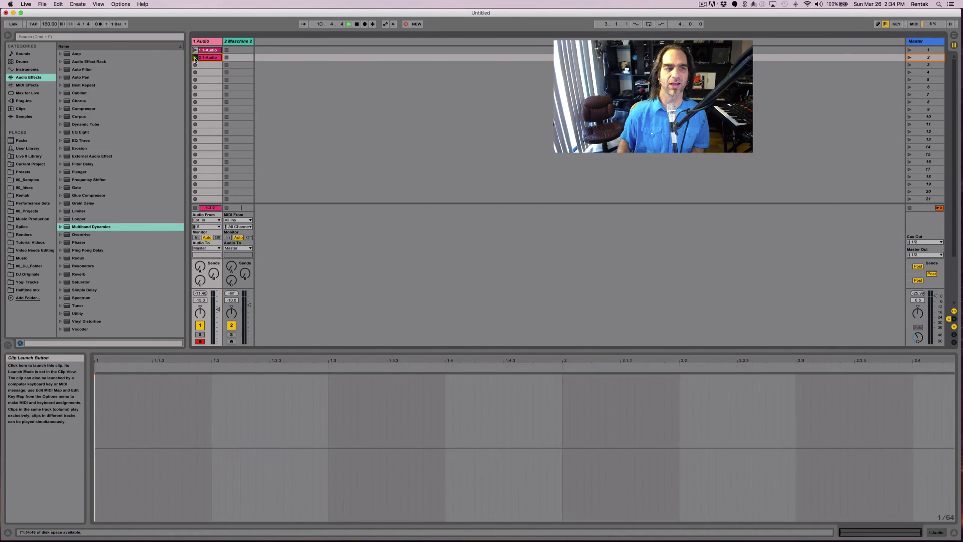
click(195, 57)
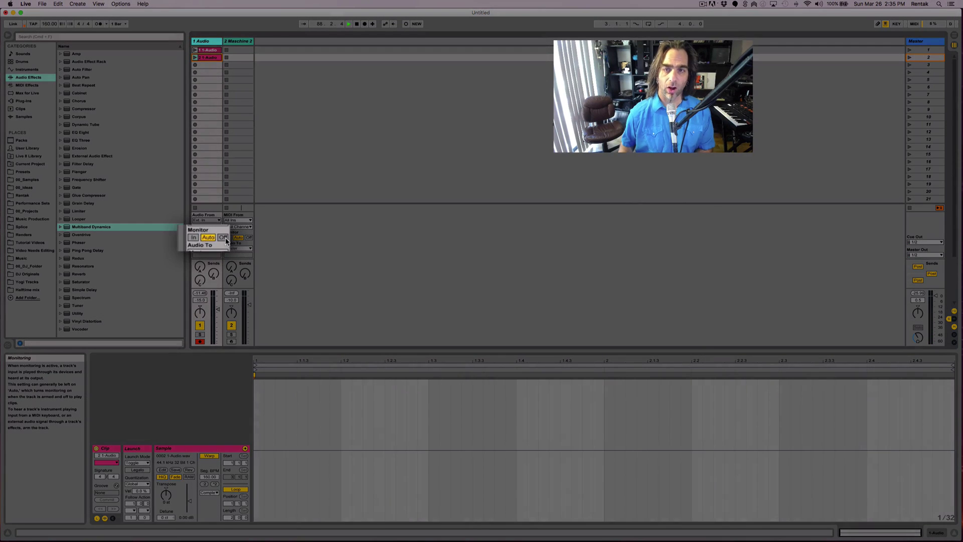
Turn track 1's monitoring off, replay clip 1, and record a third clip into slot 3.
click(219, 239)
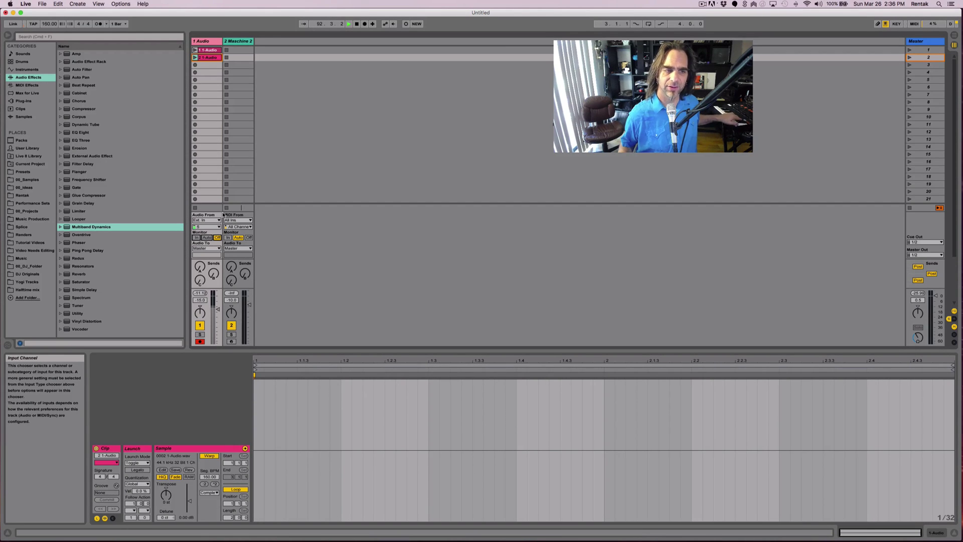
click(196, 51)
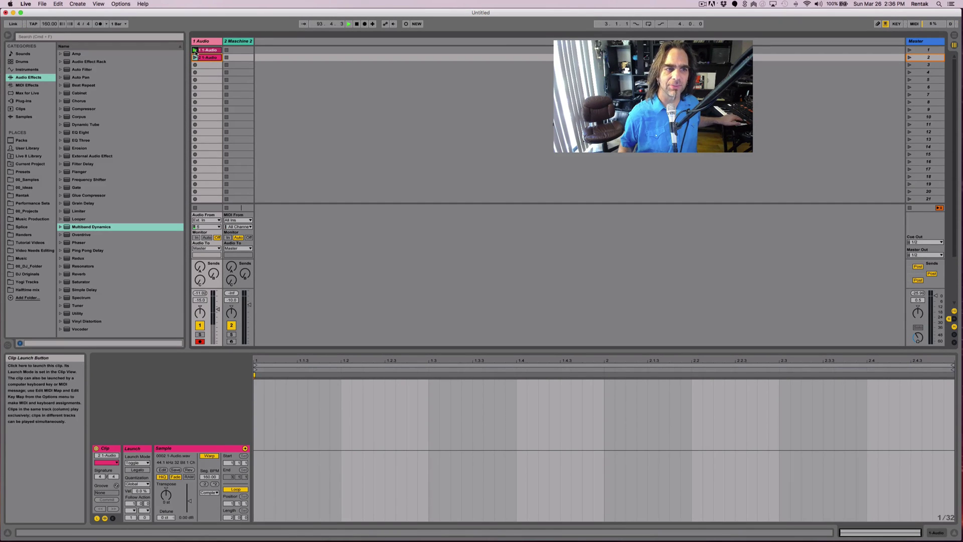
click(206, 54)
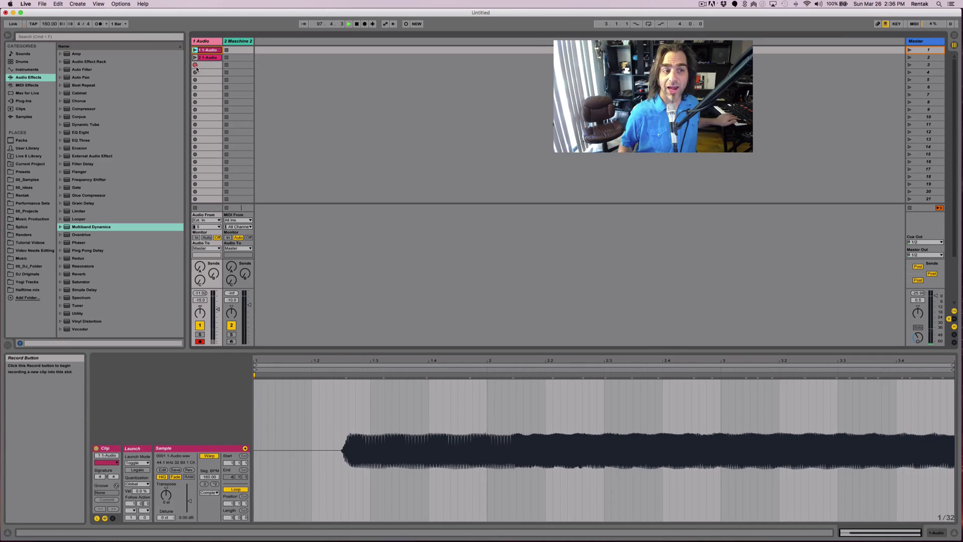
click(196, 66)
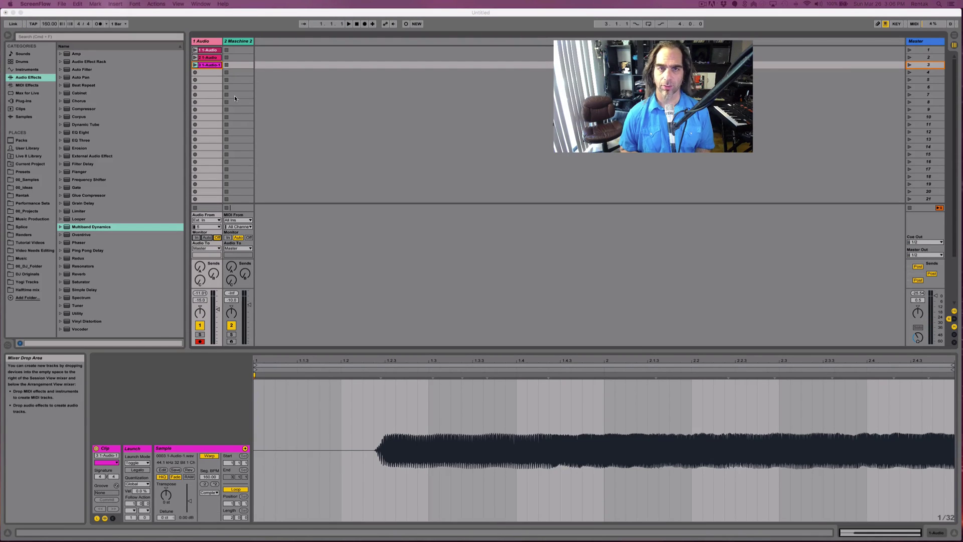
Set track 1's monitoring to In and audition clips 1 1-Audio, 2 1-Audio and 3 1-Audio-1.
click(196, 237)
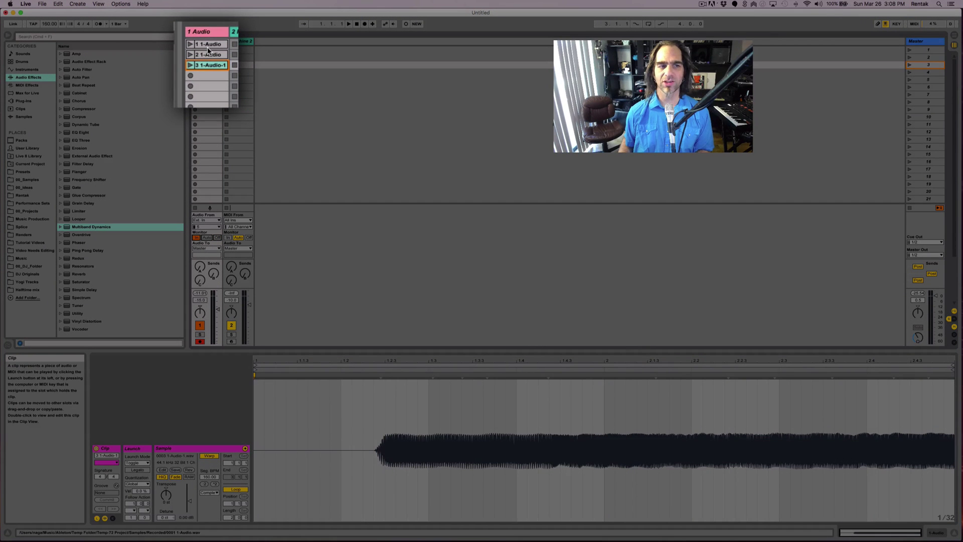
click(209, 44)
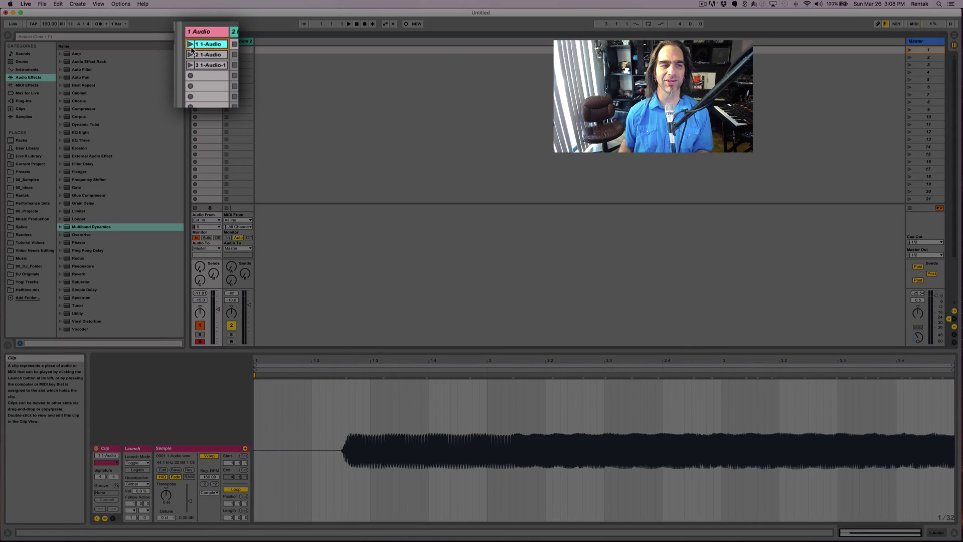
click(192, 59)
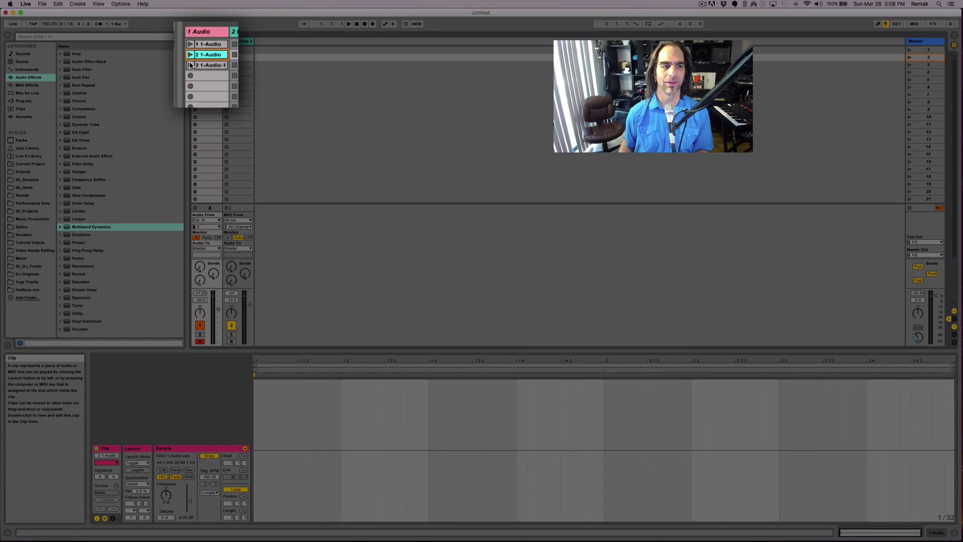
click(190, 65)
Replay clip 1 1-Audio, then disarm track 1 and stop playback.
click(195, 50)
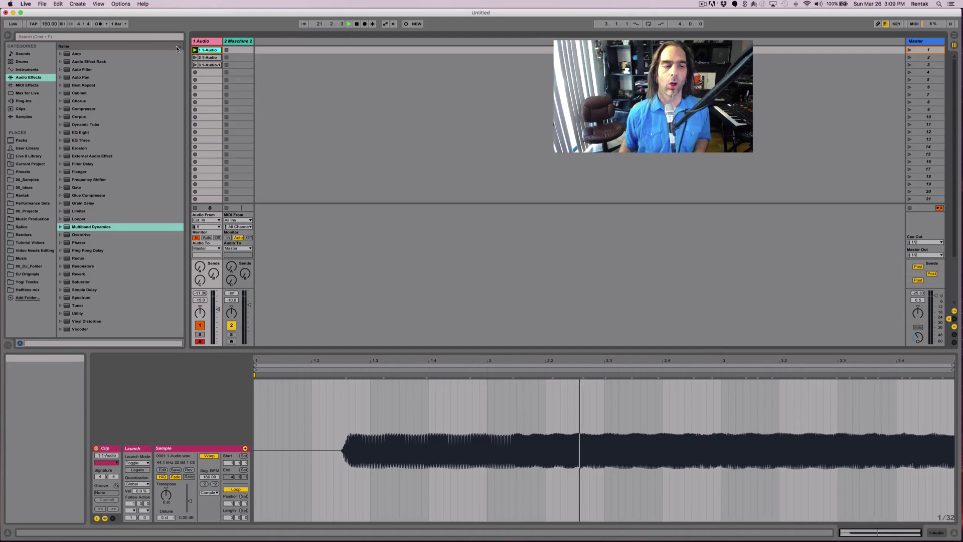
click(201, 343)
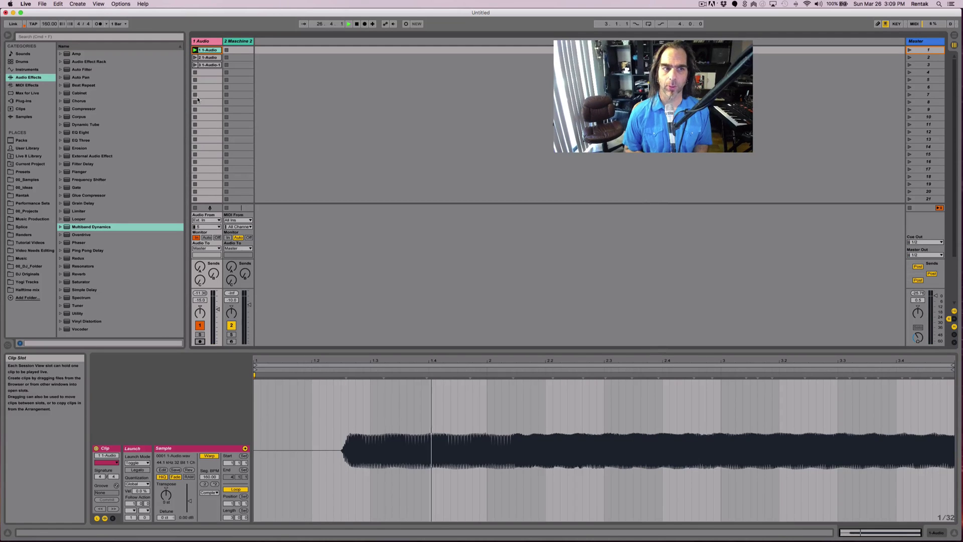
key(space)
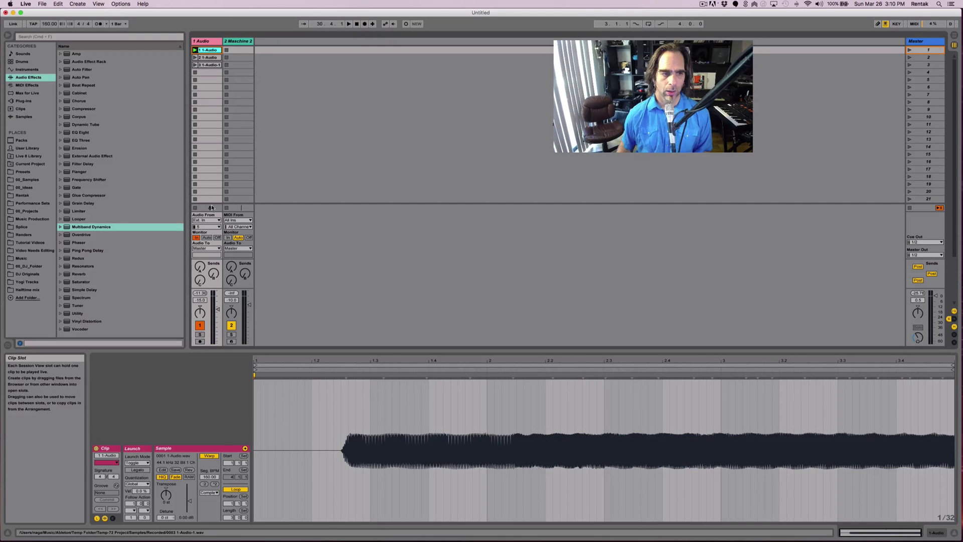
click(218, 248)
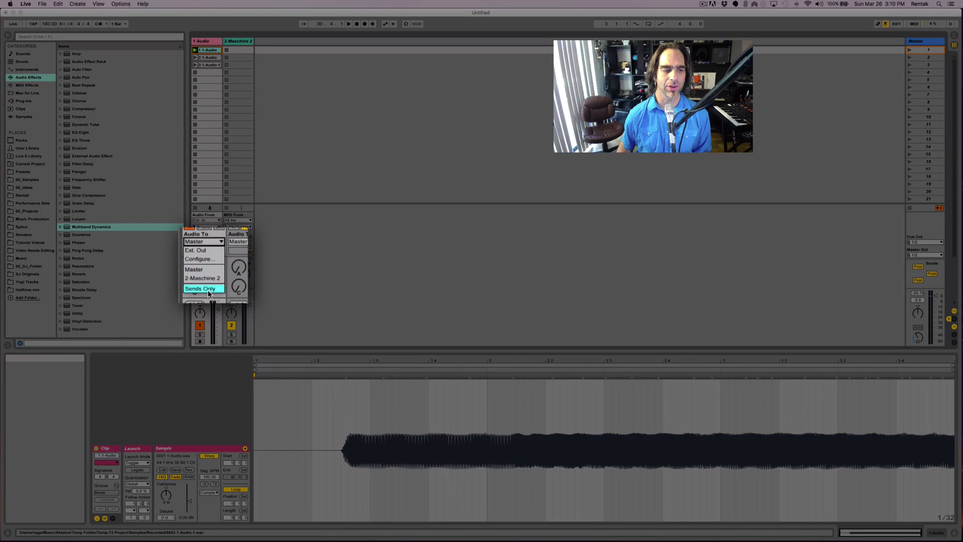
click(204, 250)
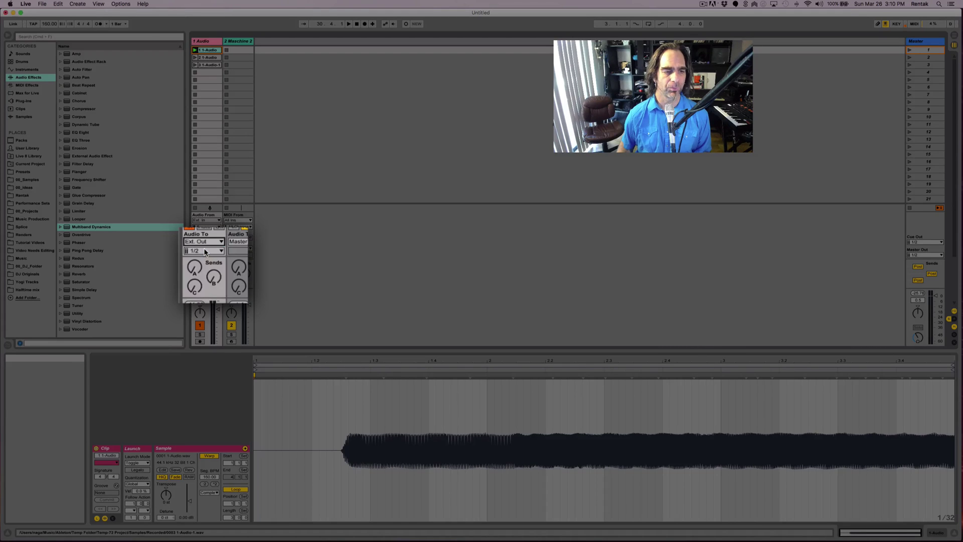
click(204, 251)
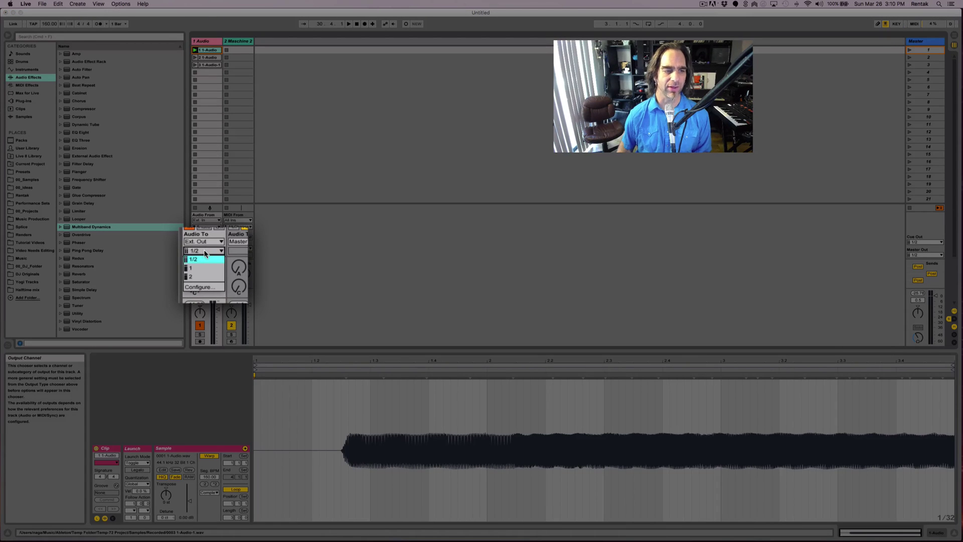
click(204, 249)
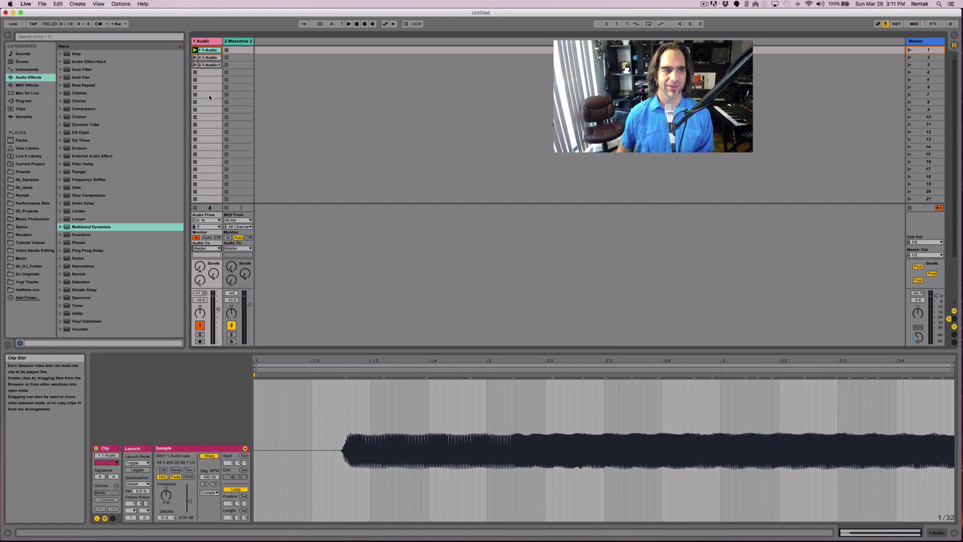
Select the Arp In clips, then insert a new audio track after Arp In with Cmd+T.
drag(209, 94, 212, 50)
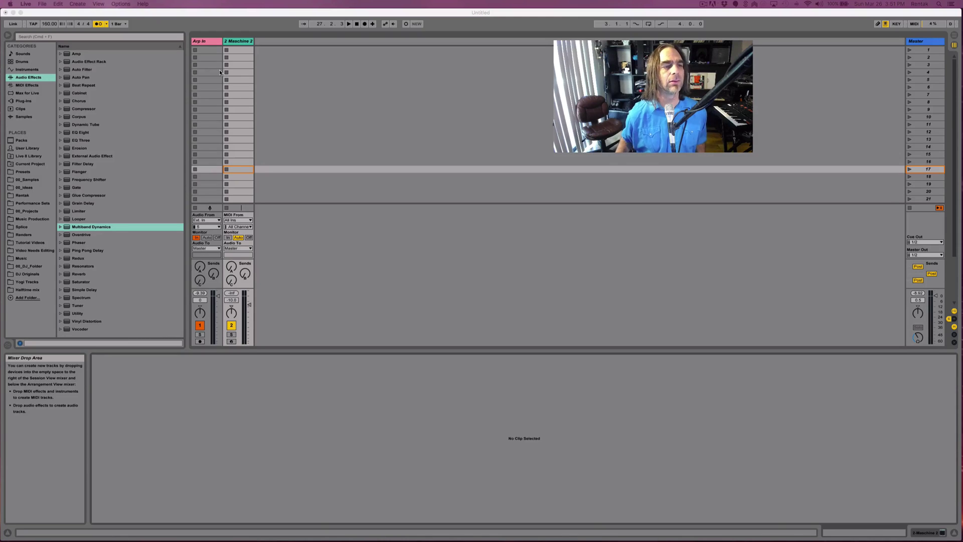
right_click(213, 43)
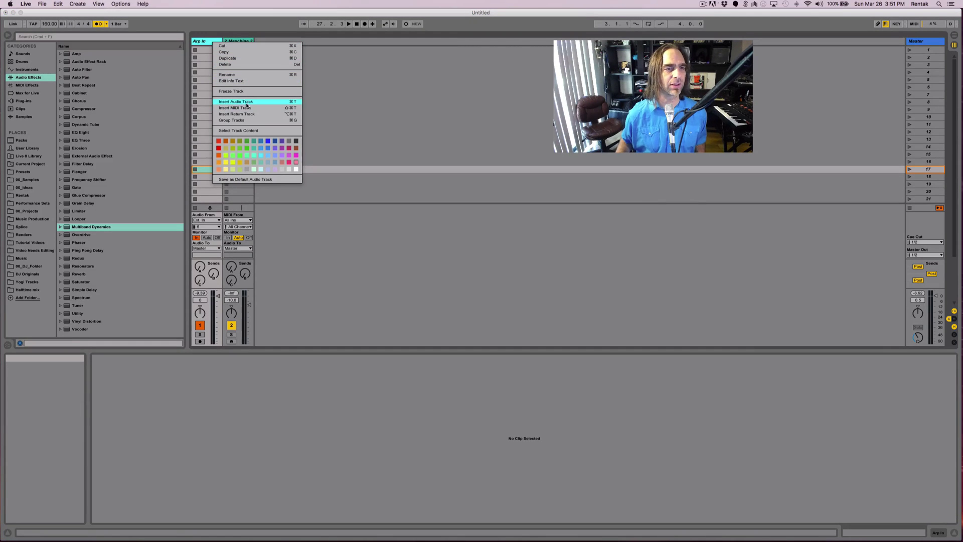
click(205, 44)
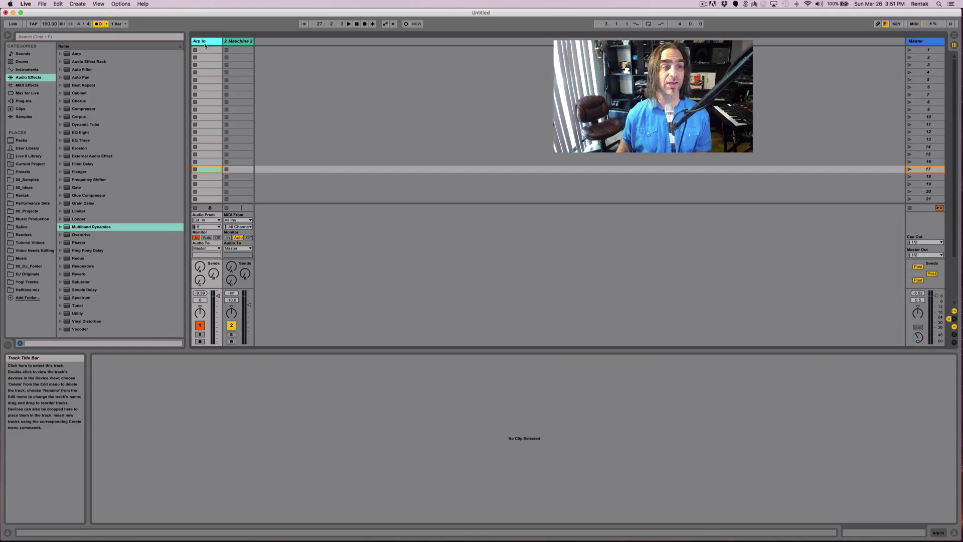
key(super+t)
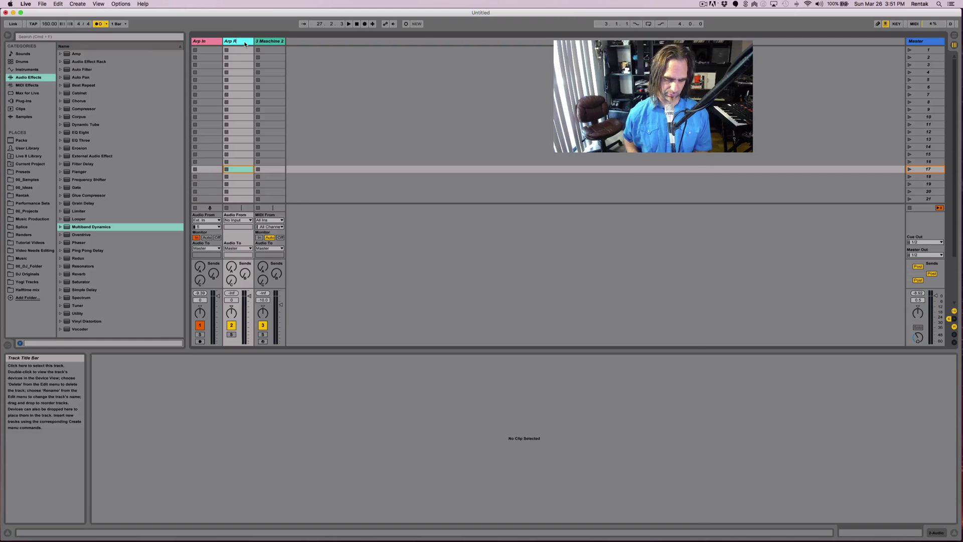
Name the new track Arp Recorded, feed it from Arp In, turn monitoring off, and arm it.
key(Return)
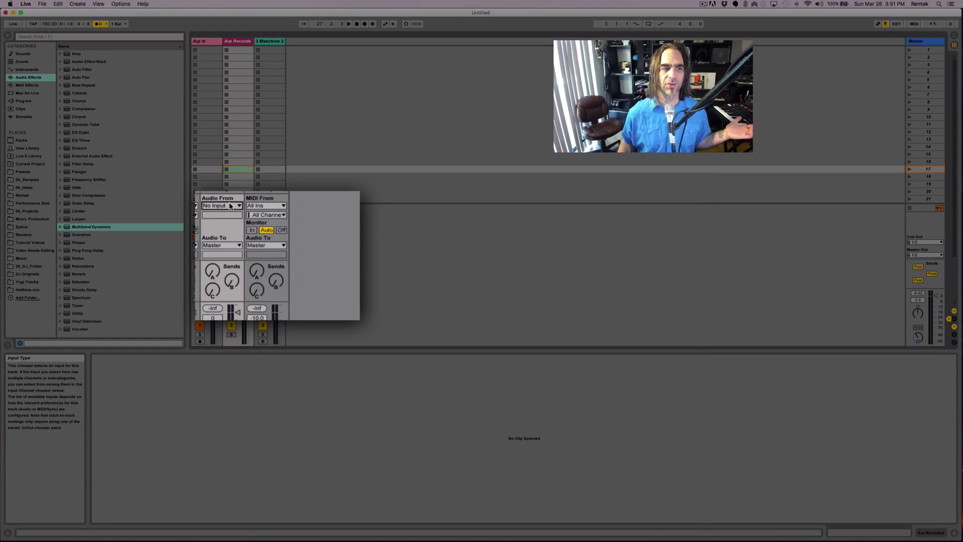
click(230, 205)
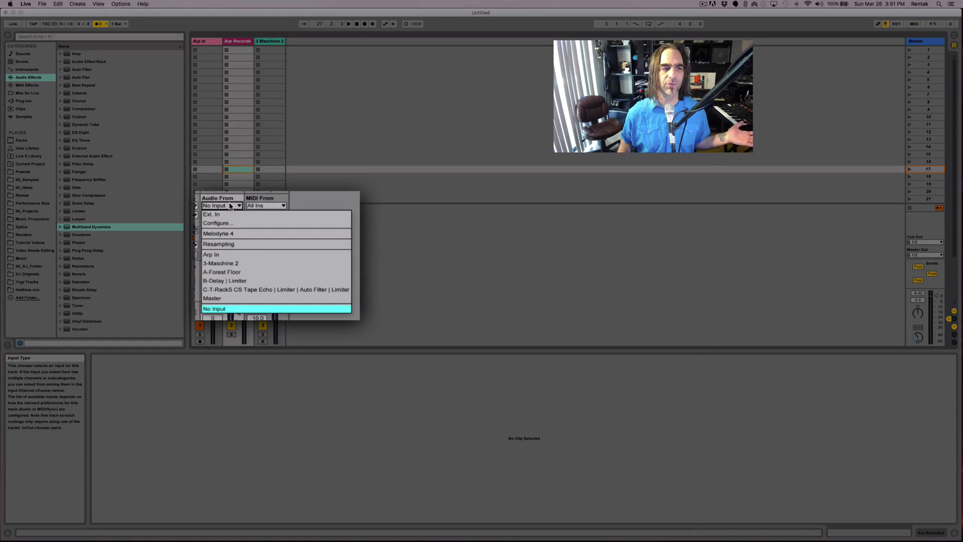
click(243, 251)
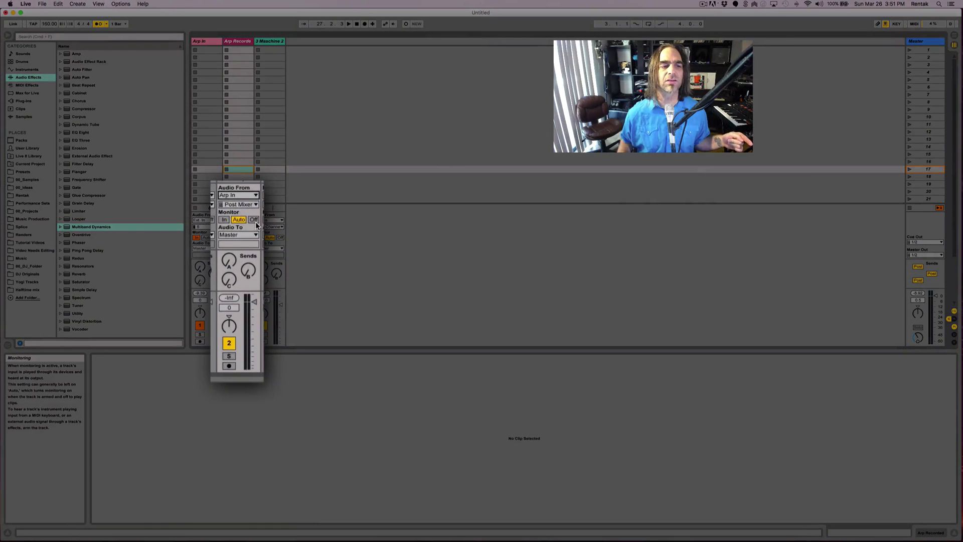
click(254, 220)
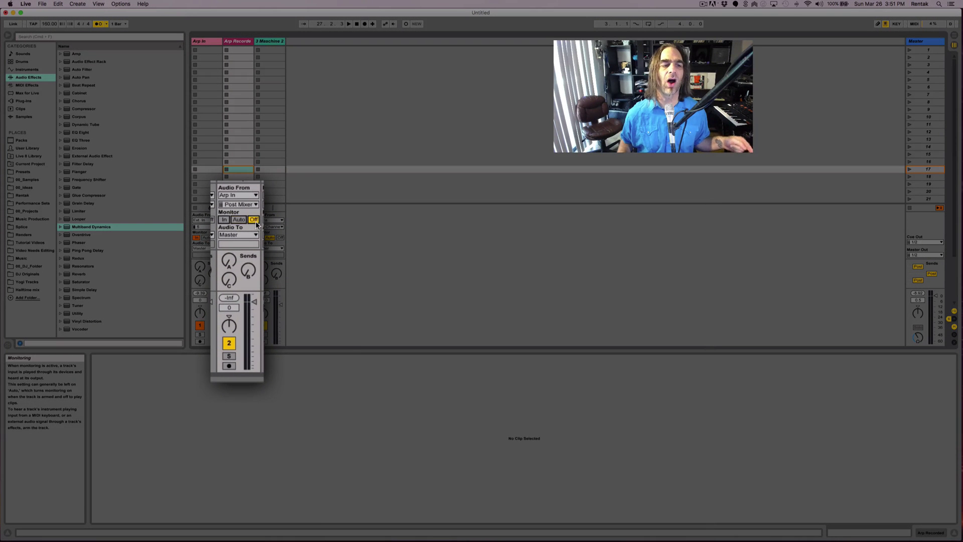
click(229, 366)
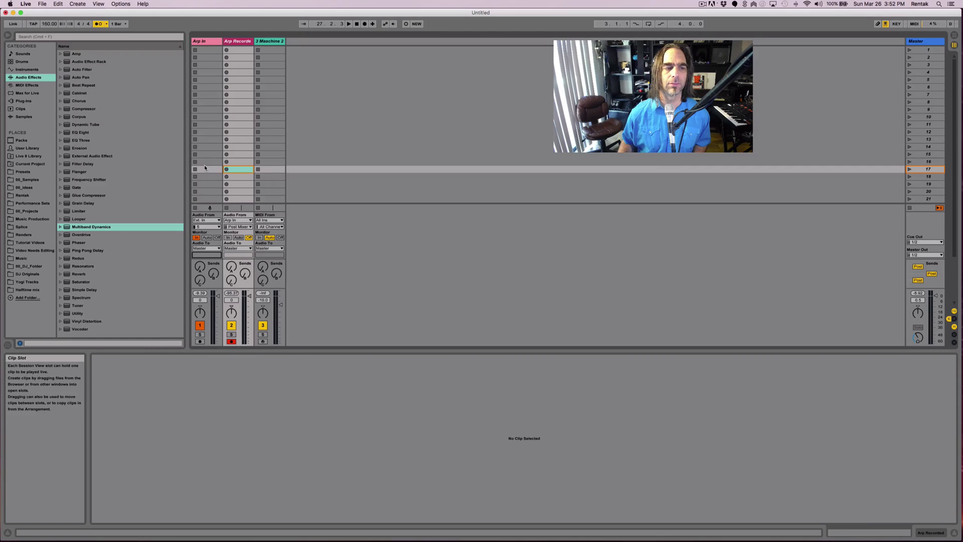
Keep the input tapped Post Mixer and record a clip into the scene 1 slot.
click(247, 227)
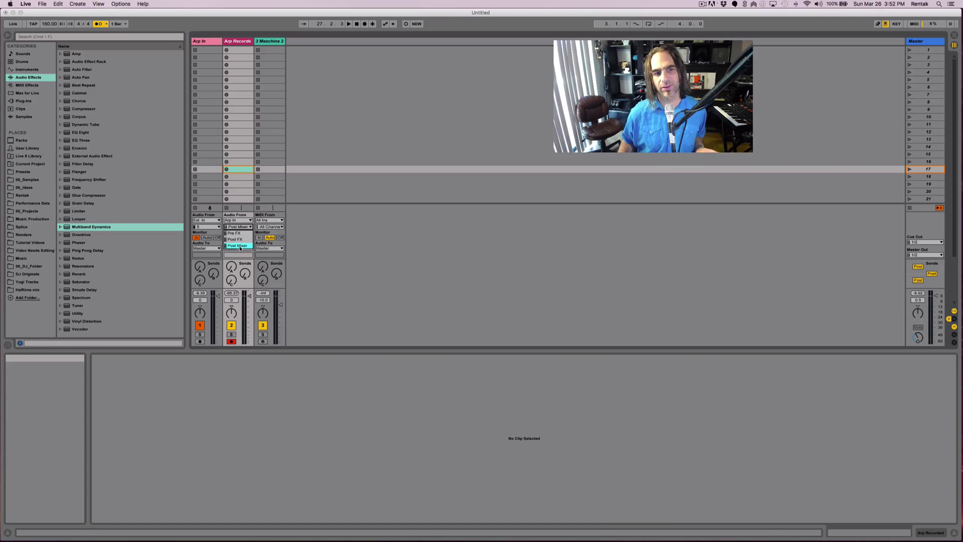
click(239, 245)
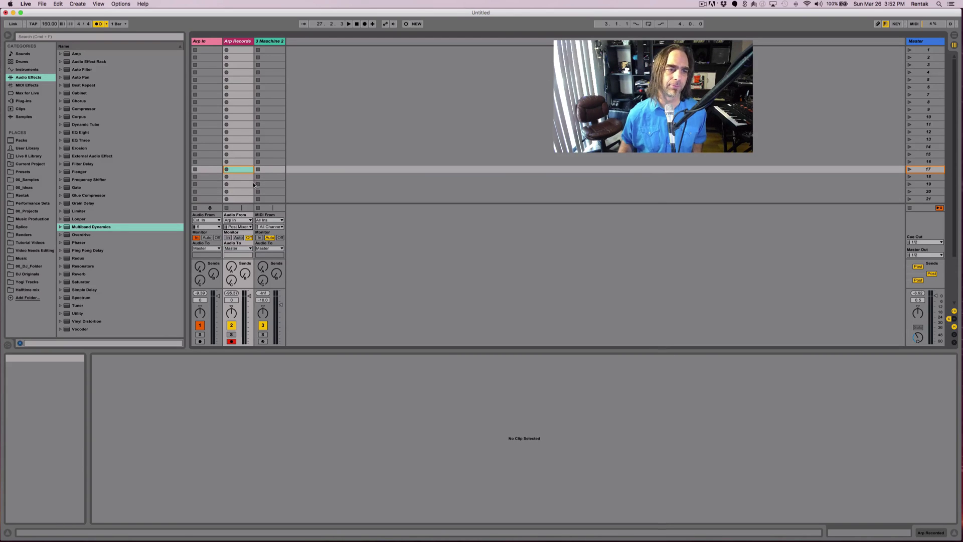
click(242, 49)
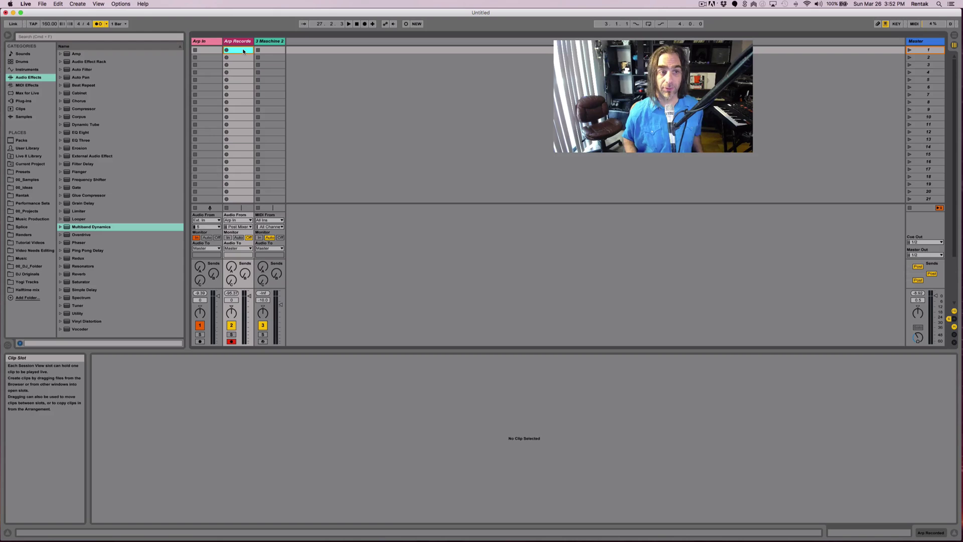
key(Return)
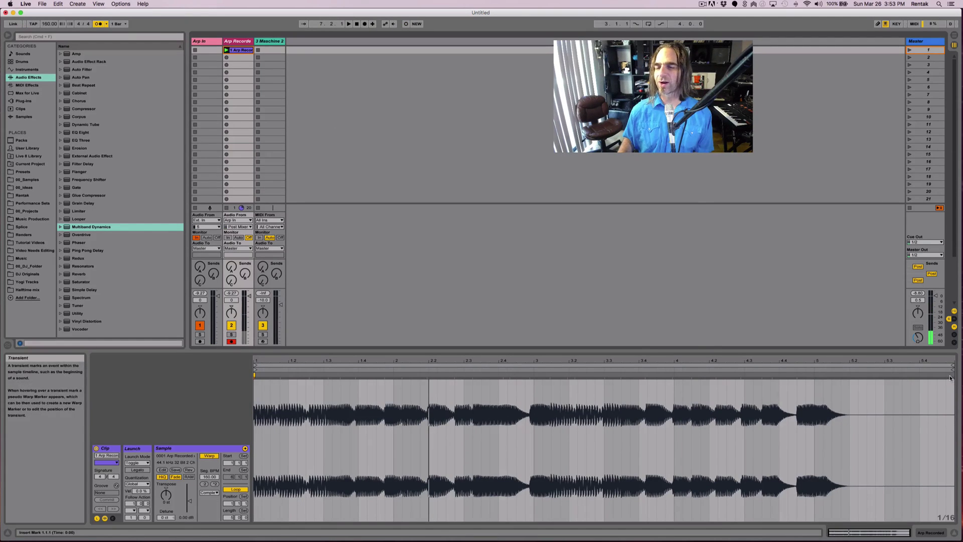
Set the recorded clip's end to bar 5, then shorten its loop to end at bar 3.
drag(953, 367, 812, 371)
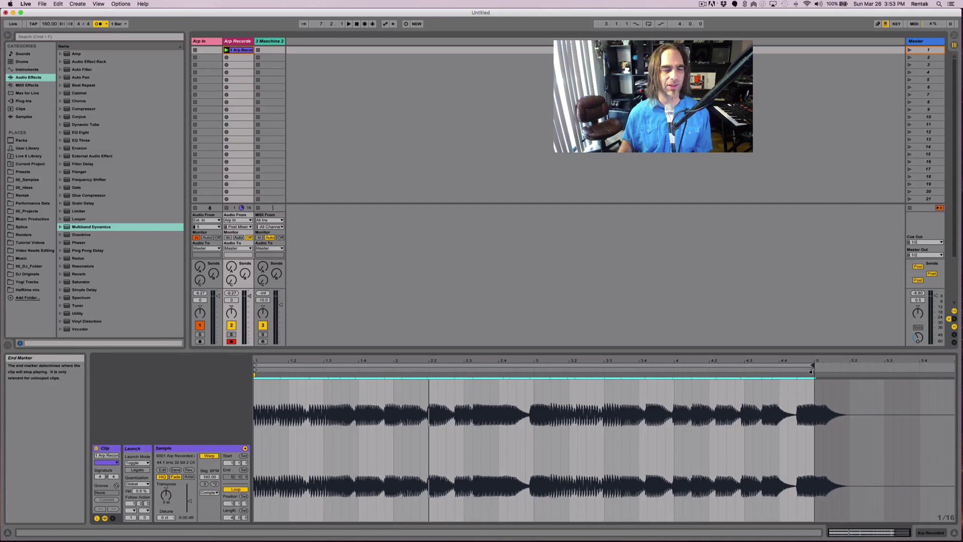
key(space)
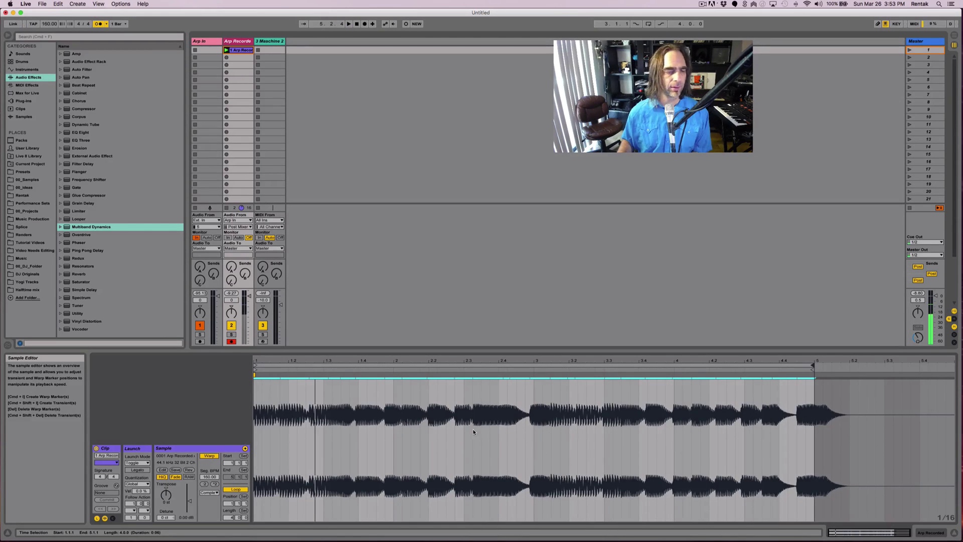
mouse_move(813, 369)
mouse_down()
mouse_move(542, 372)
mouse_move(535, 393)
mouse_up()
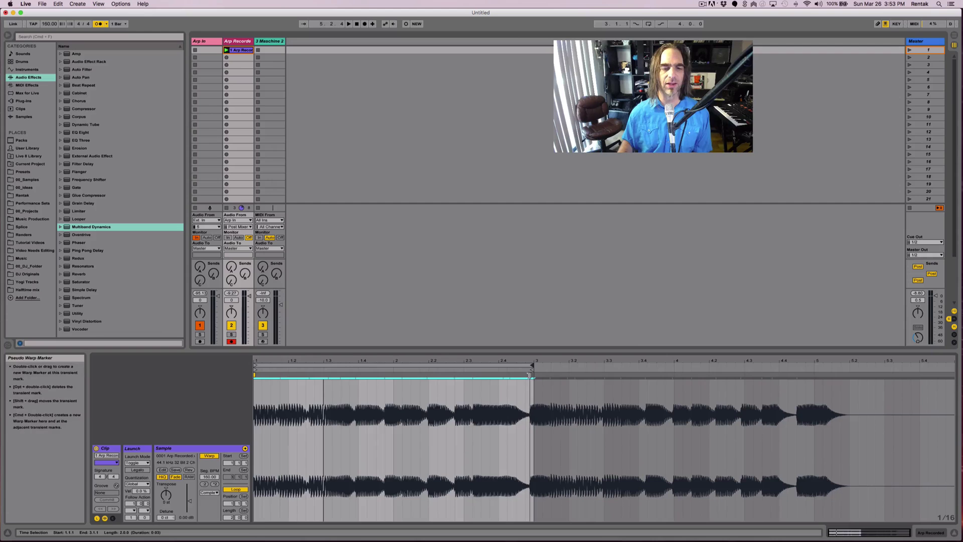
drag(533, 361, 533, 382)
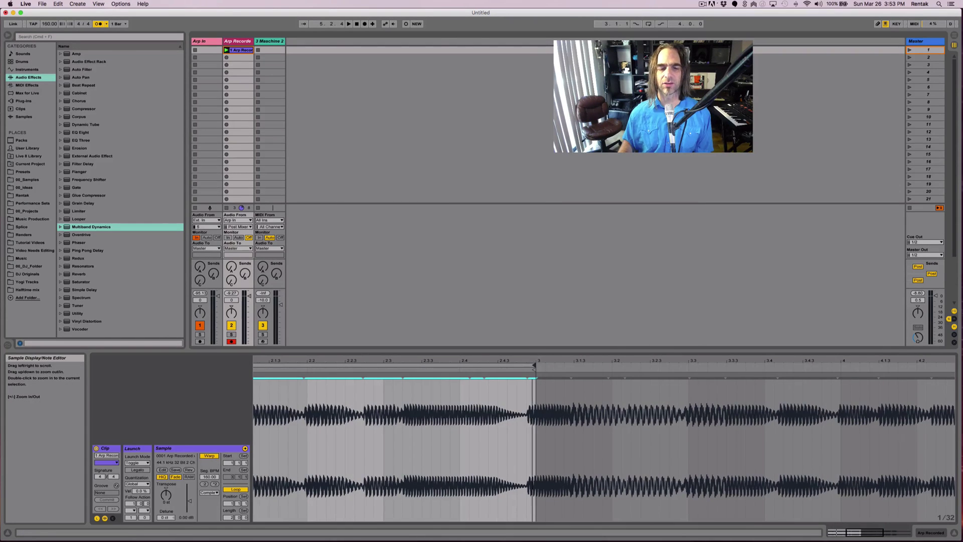
drag(531, 363, 531, 349)
Add warp markers at bar 3 (nudged later) and at 2.2, auditioning the warped clip.
double_click(530, 375)
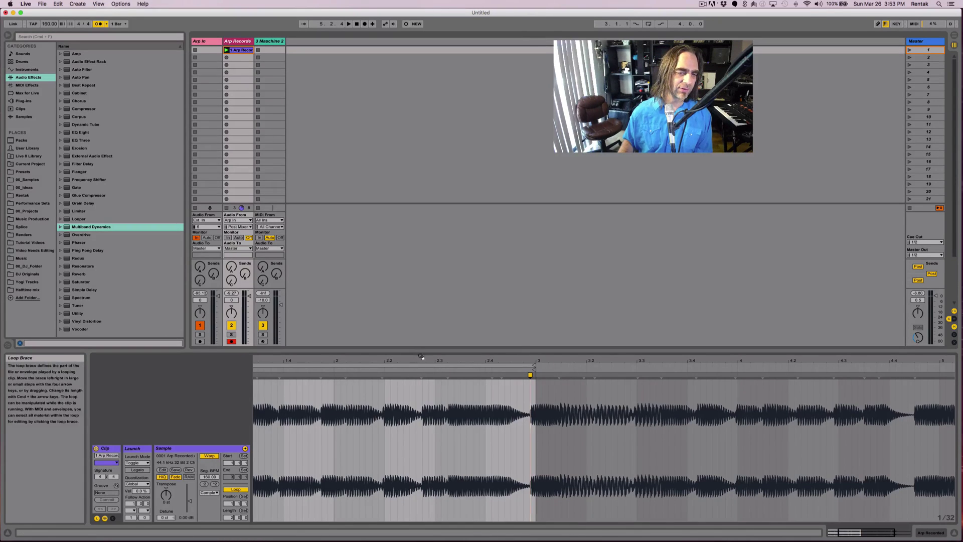
drag(402, 362, 421, 352)
drag(574, 375, 582, 376)
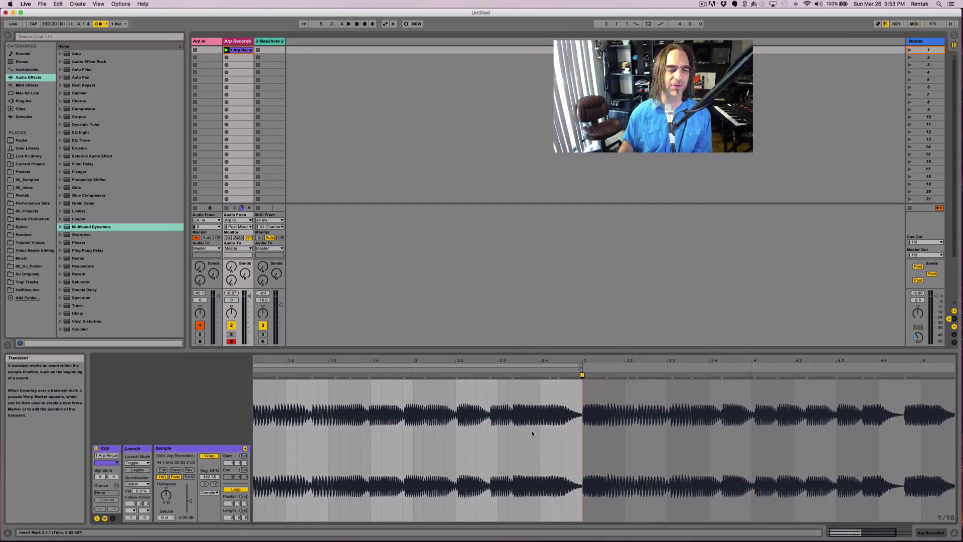
key(space)
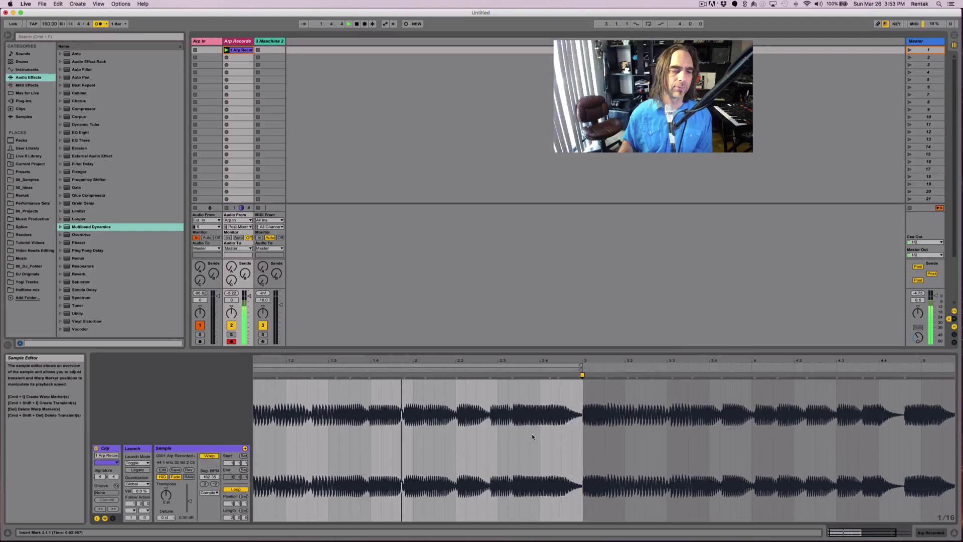
key(space)
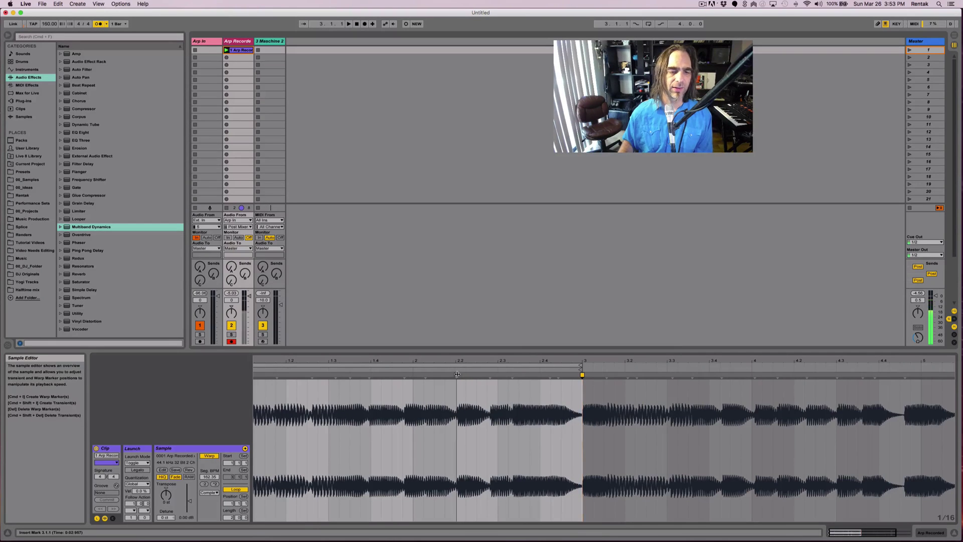
double_click(456, 375)
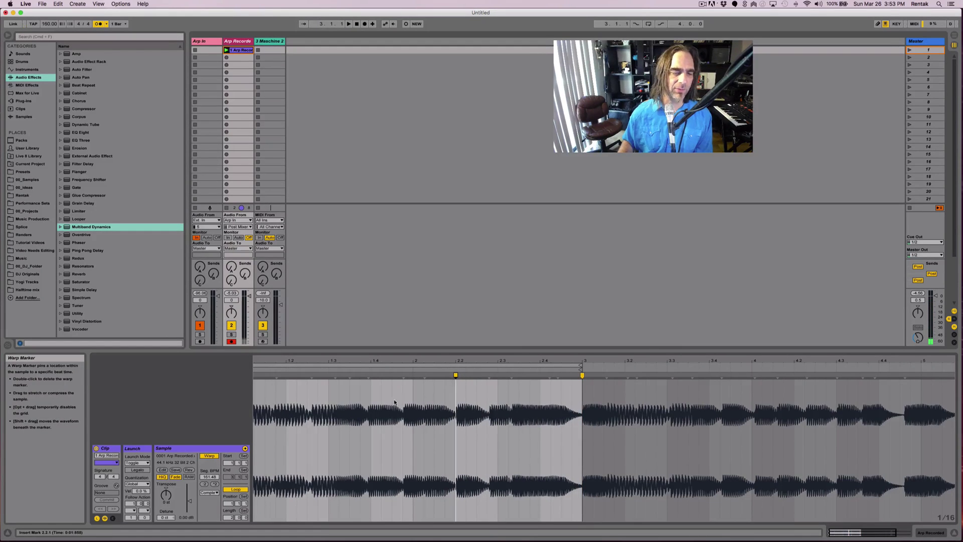
key(space)
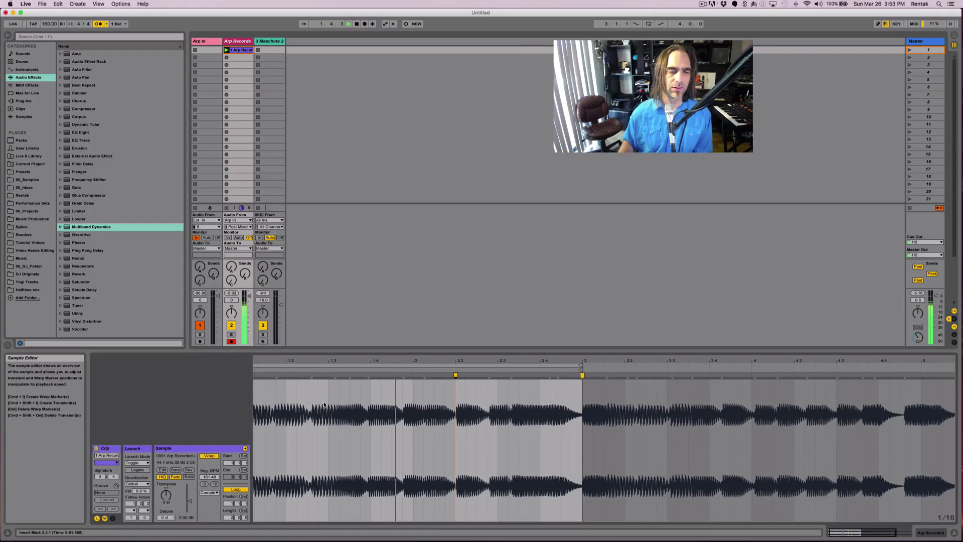
key(space)
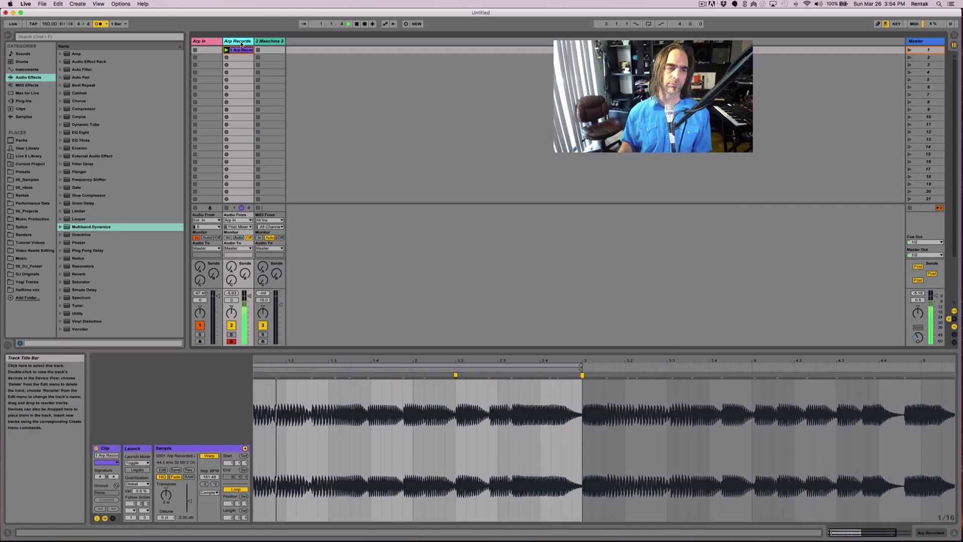
Stop playback, duplicate Arp Recorded, delete the original's clip, and launch the copy's clip.
key(space)
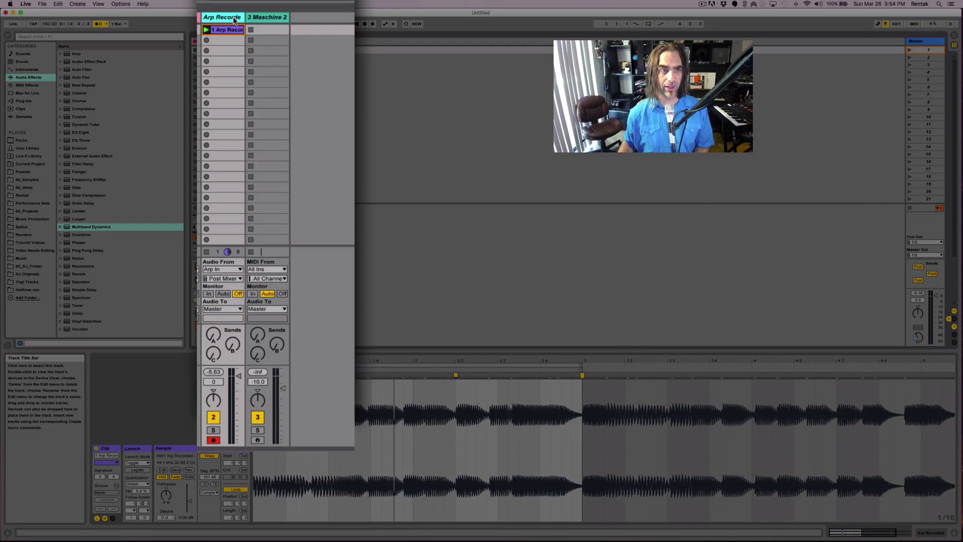
key(super+d)
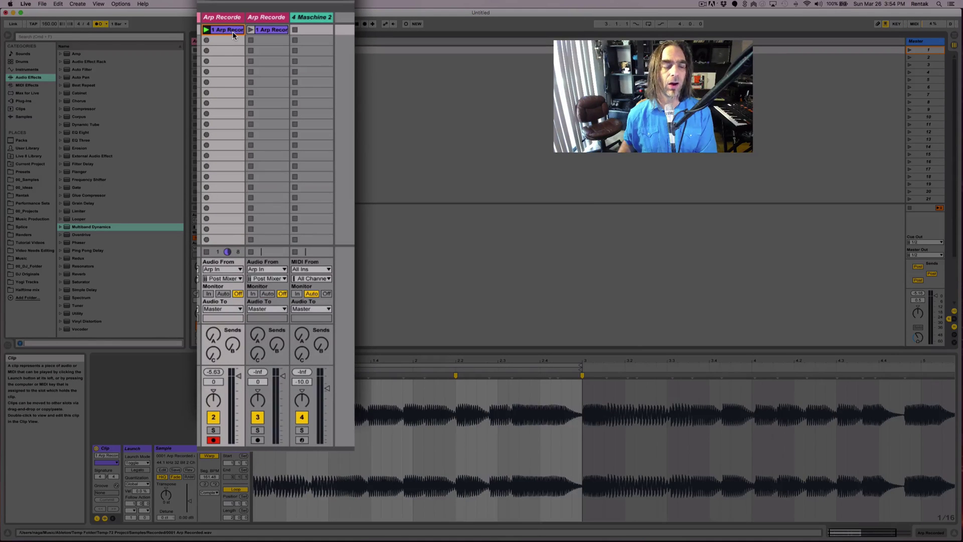
key(Delete)
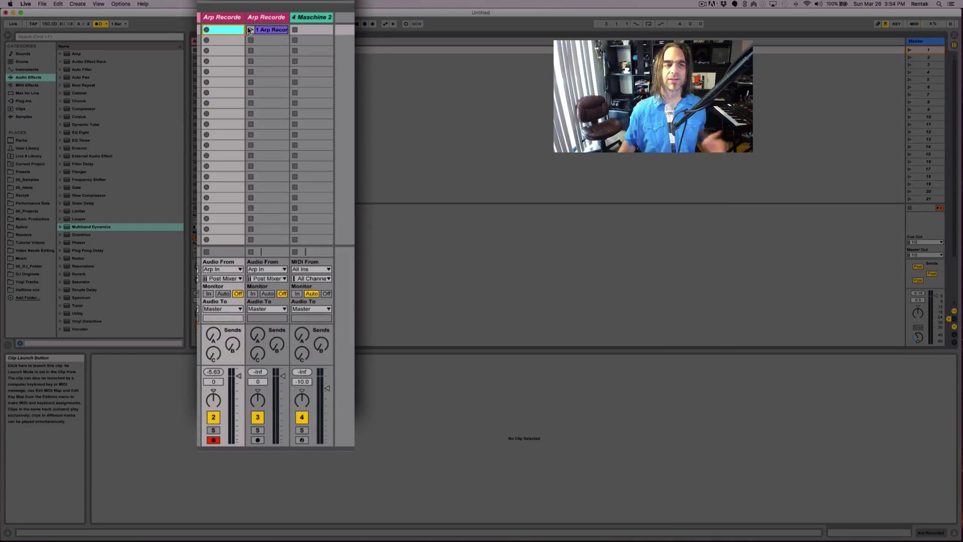
click(250, 29)
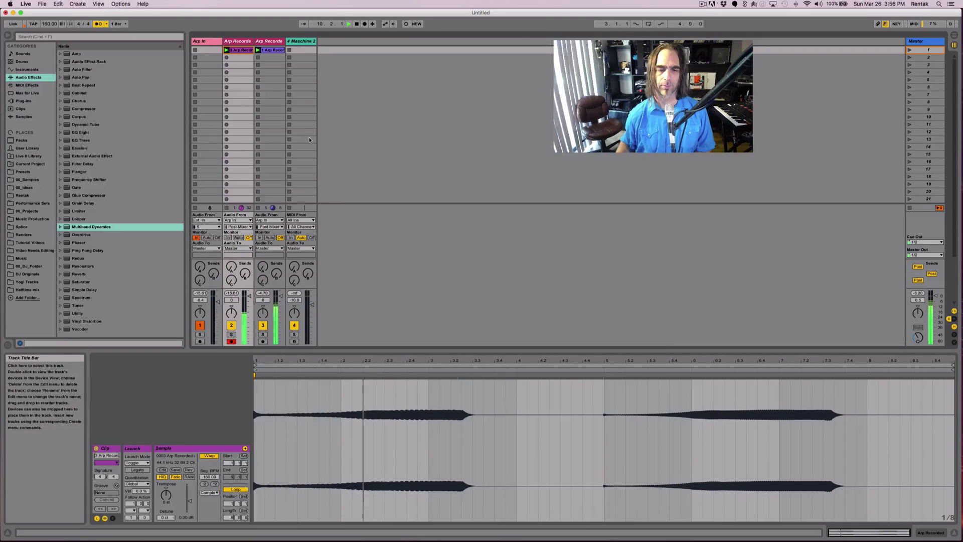
Raise track 2's send B to the return during playback, then set its volume to -1.7 dB.
key(space)
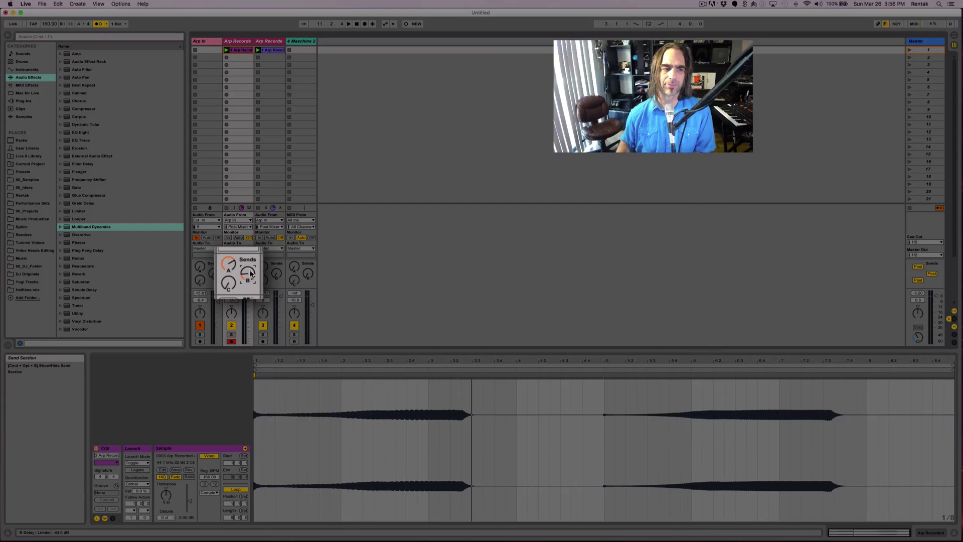
key(space)
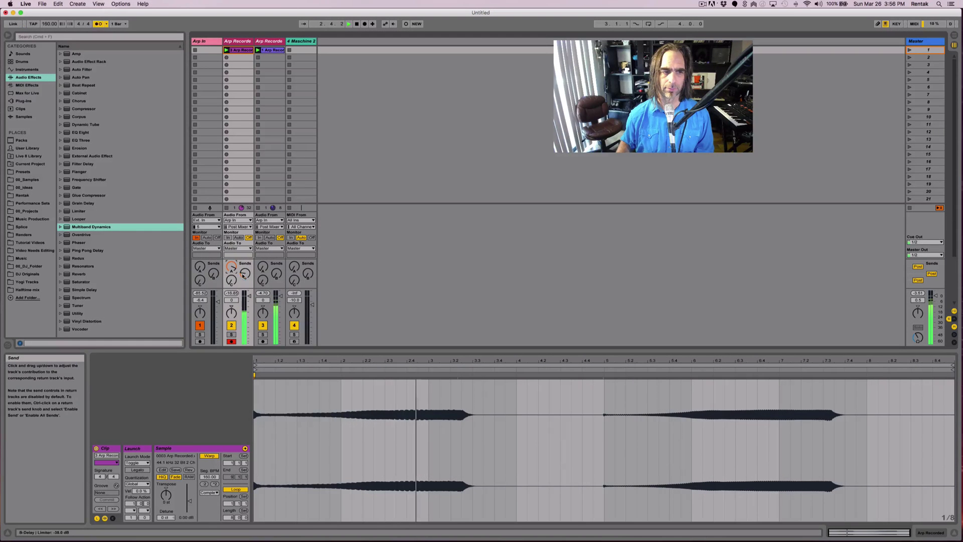
drag(242, 275, 243, 256)
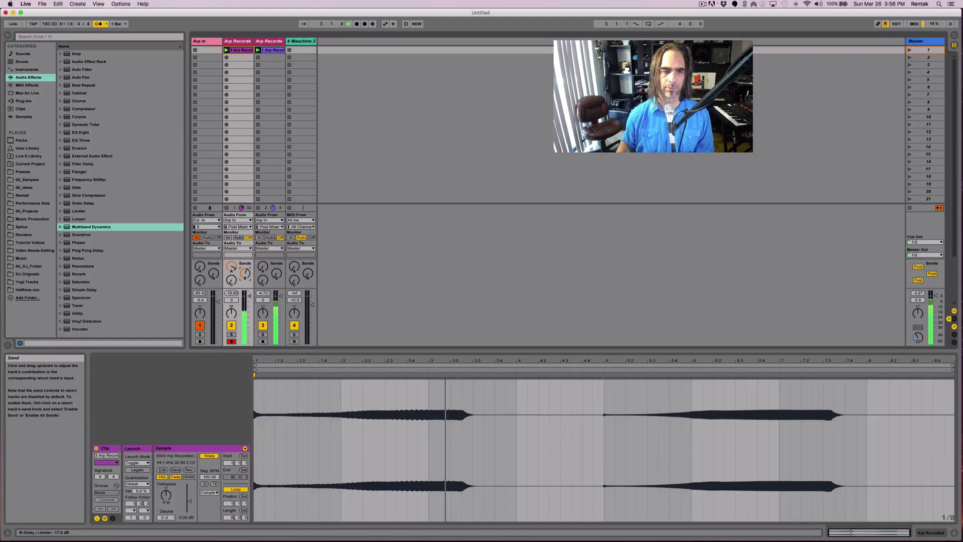
key(space)
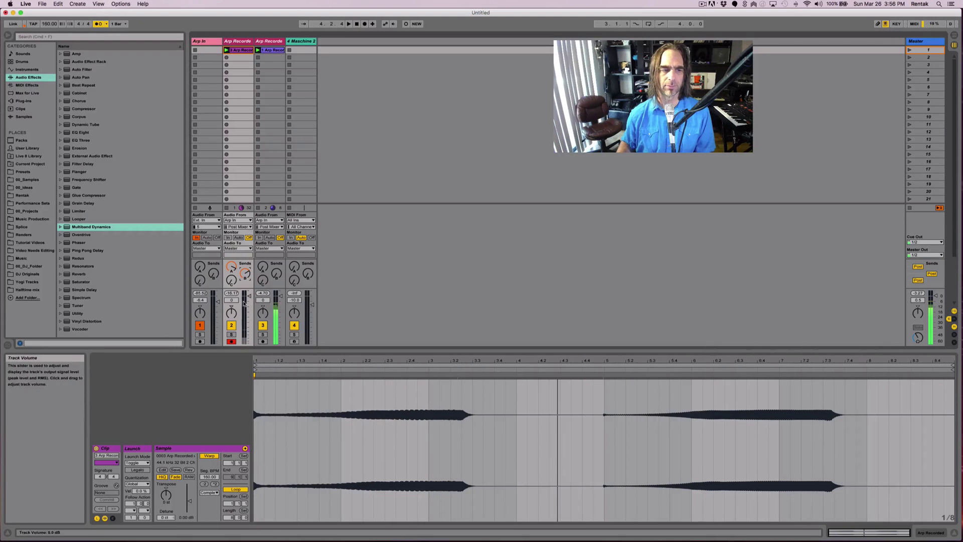
drag(247, 296, 247, 298)
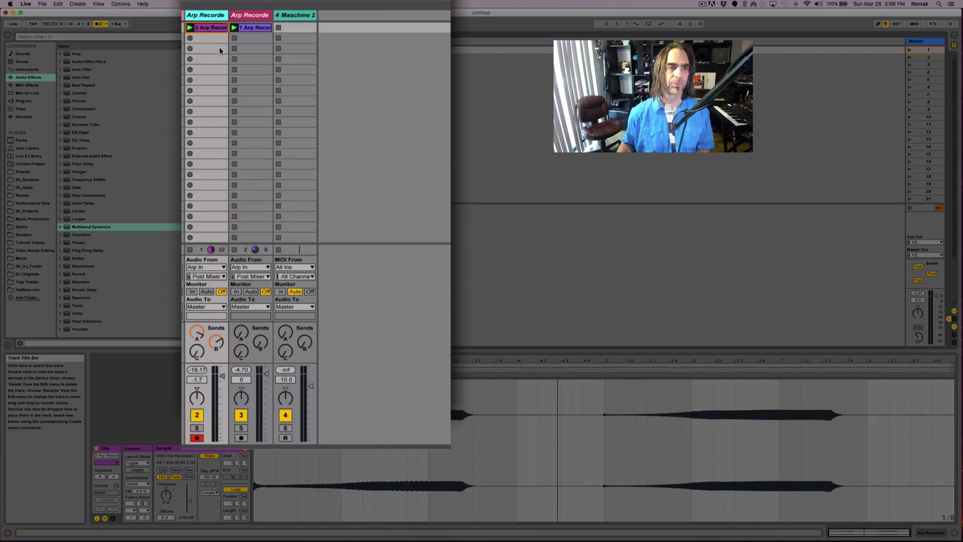
Duplicate the first Arp Recorded track again, clear its top clip, and launch track 2's arp clip.
key(super+d)
click(205, 28)
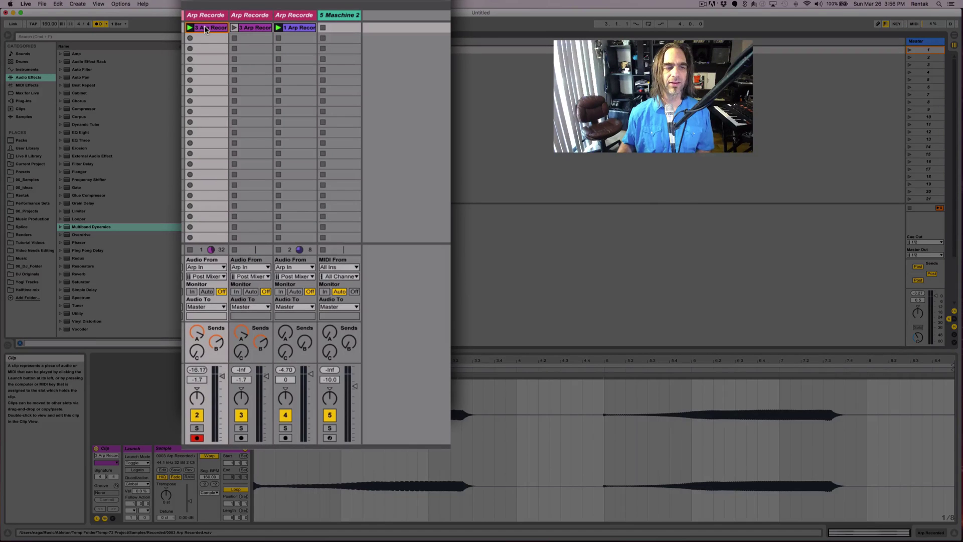
key(Delete)
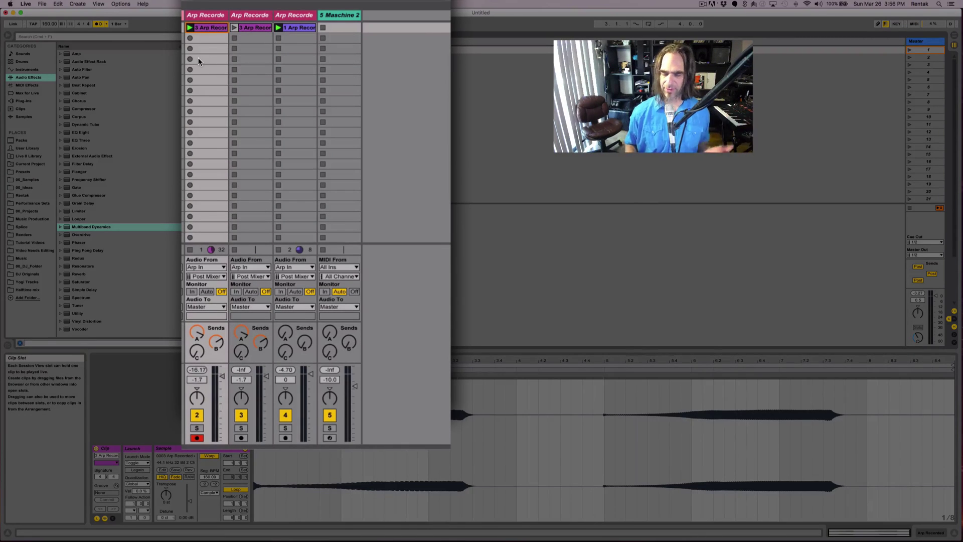
click(235, 27)
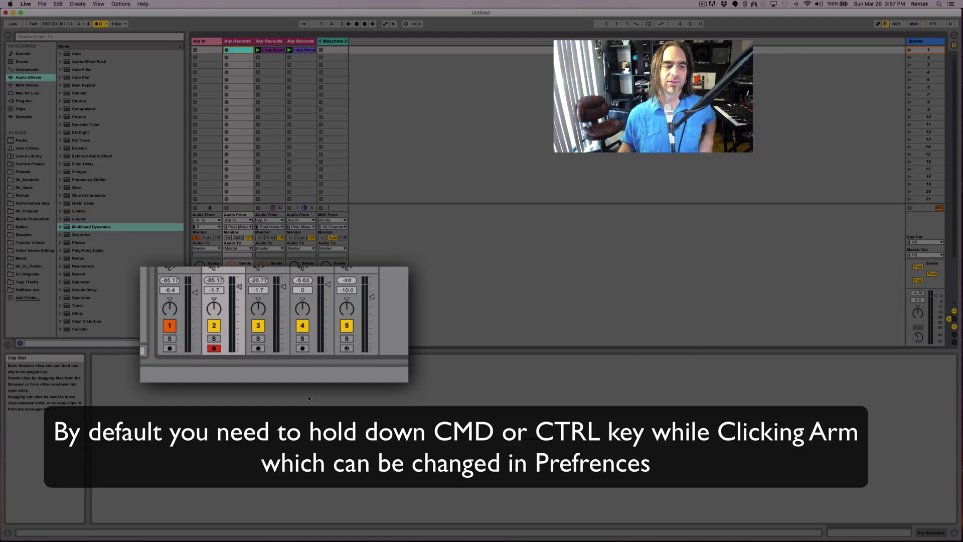
Arm tracks 3 and 4 for recording together with track 2.
super+click(258, 348)
super+click(302, 348)
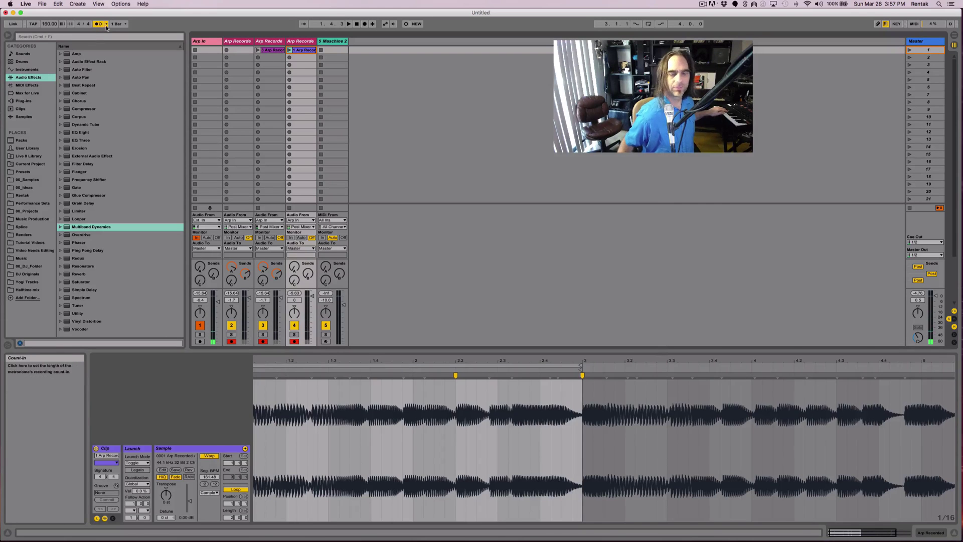
Record new arp clips into the empty scene 5 slots of tracks 2, 3 and 4 in turn.
click(253, 82)
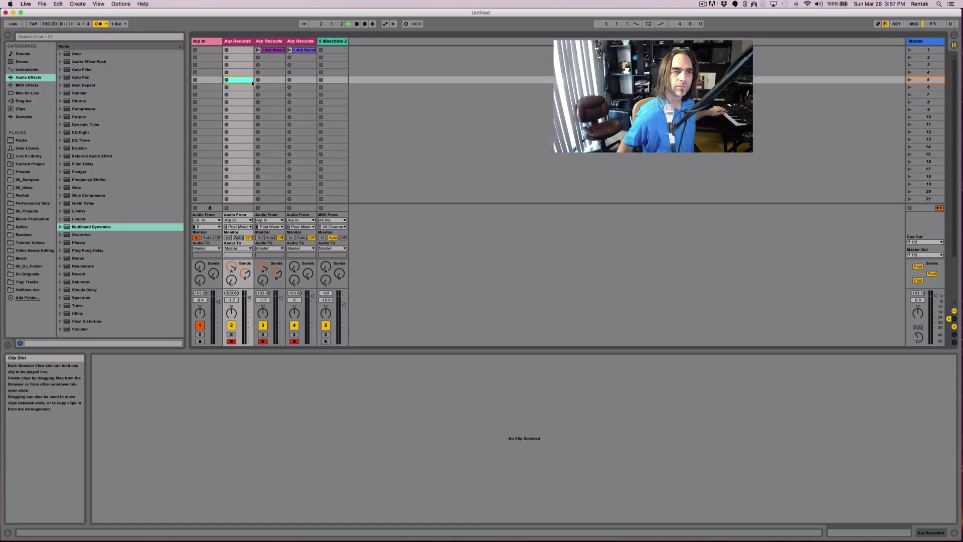
key(Return)
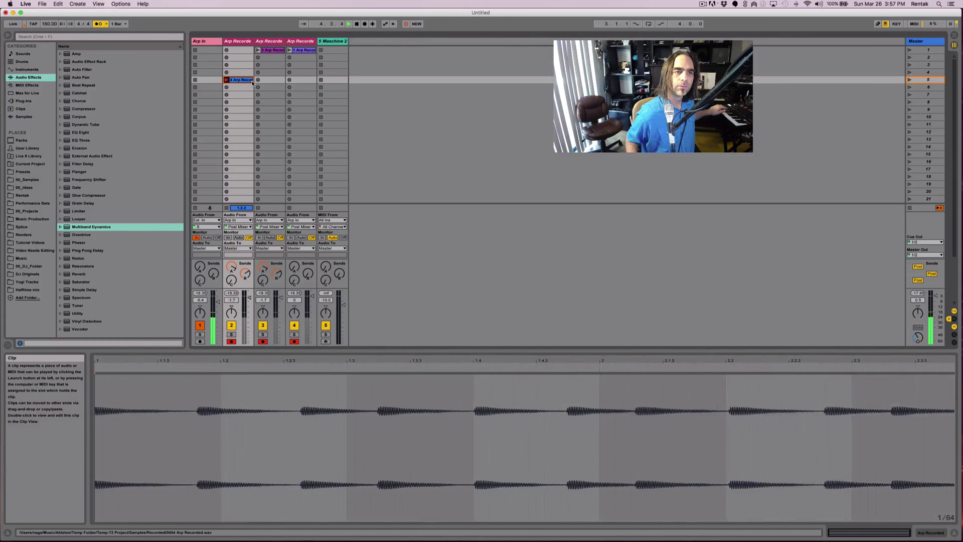
key(Return)
key(Right)
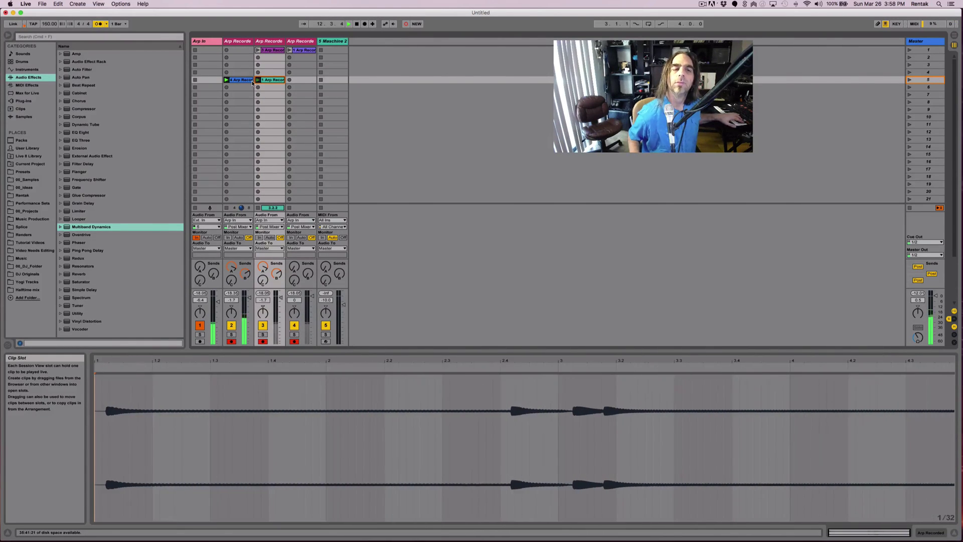
key(Right)
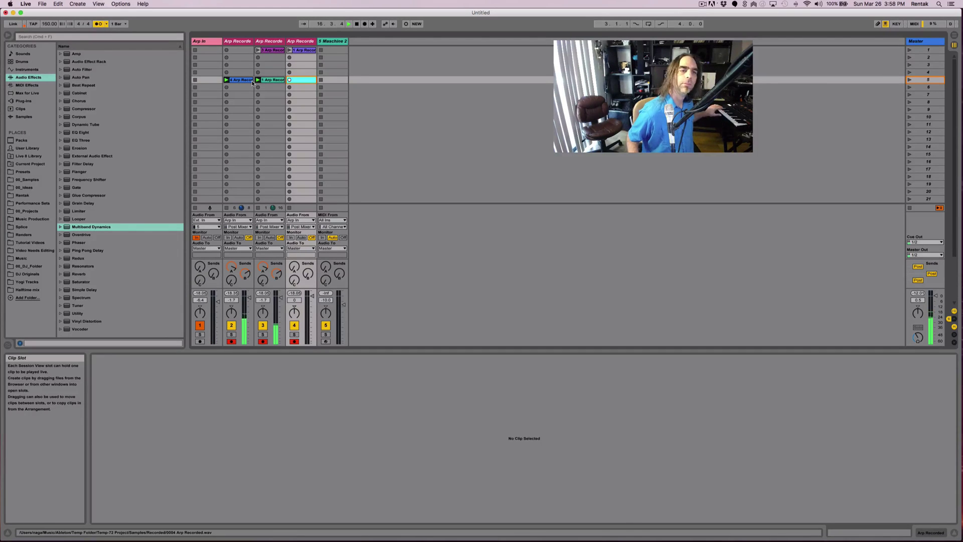
key(Return)
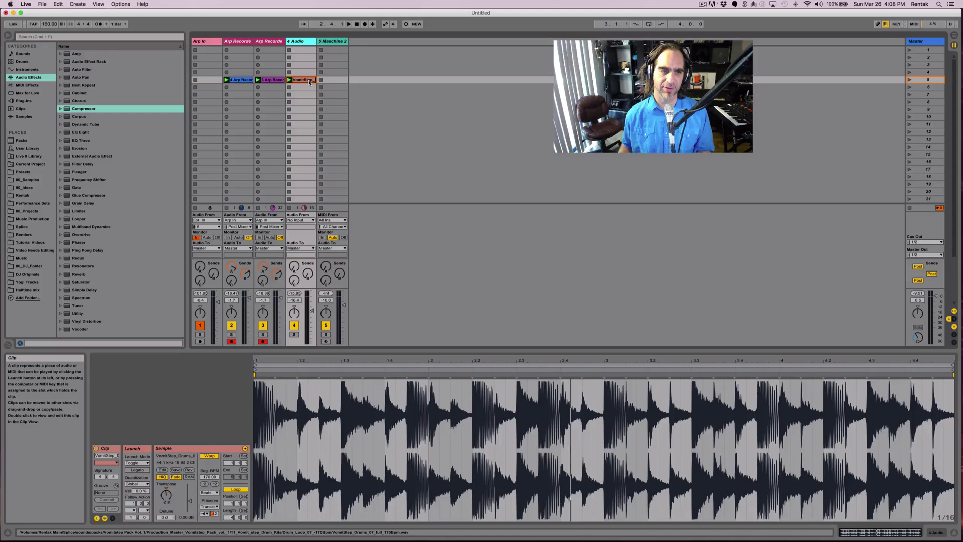
Audition the VomitStep drum loop on track 4, then select the Master and 4 Audio tracks.
key(space)
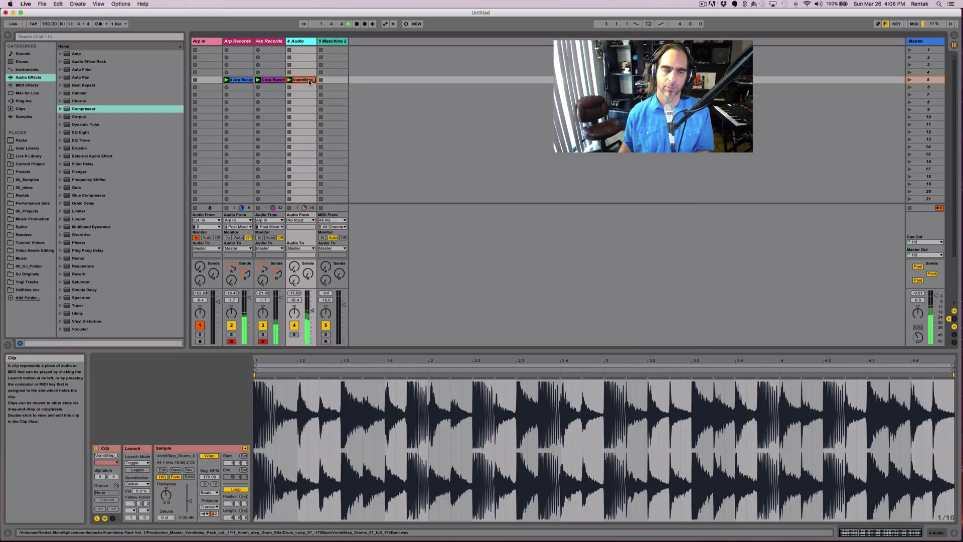
key(space)
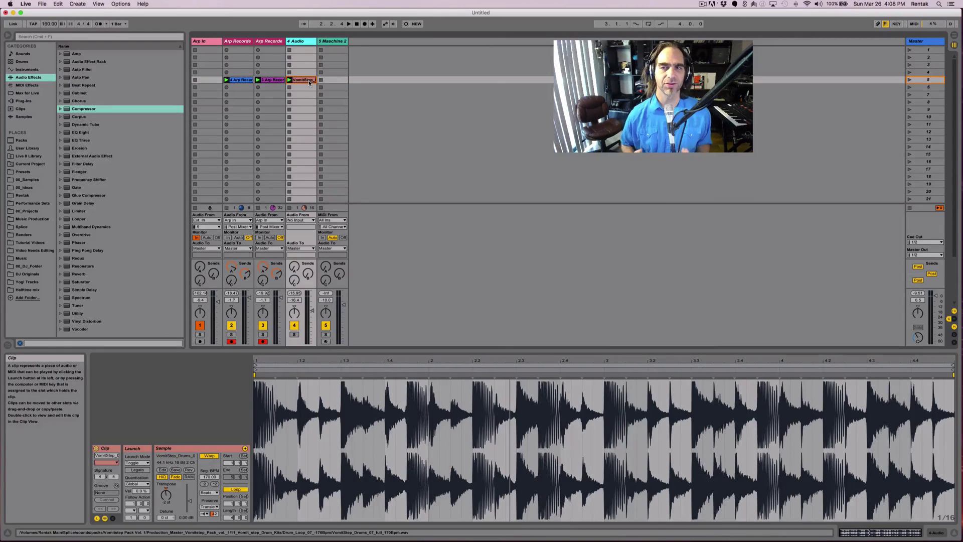
click(929, 43)
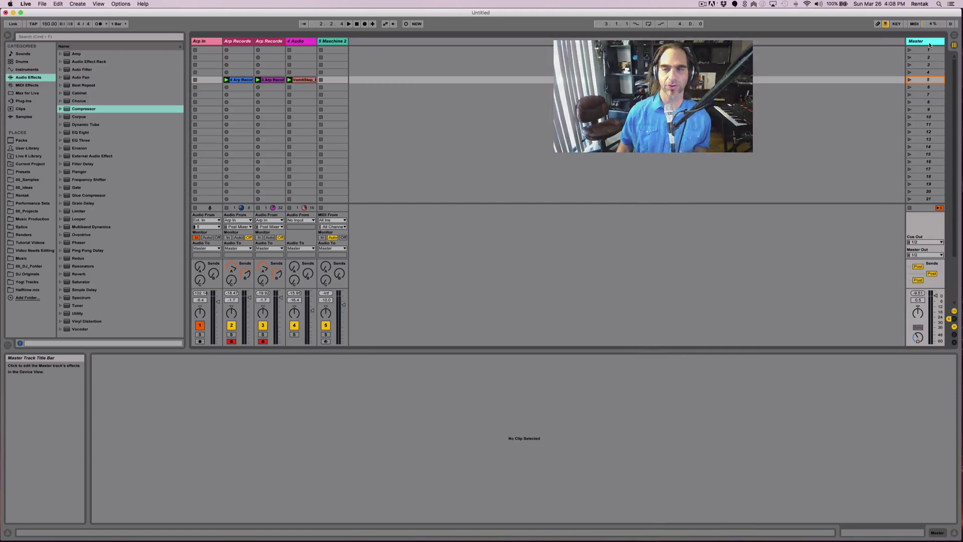
click(308, 42)
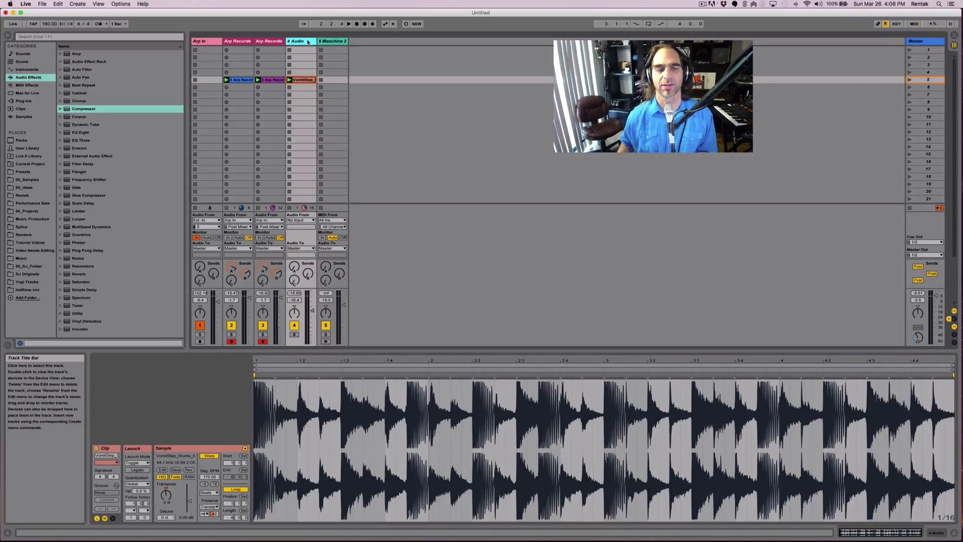
Insert a new audio track after 4 Audio and route tracks 2–4 output to 5-Audio.
right_click(308, 42)
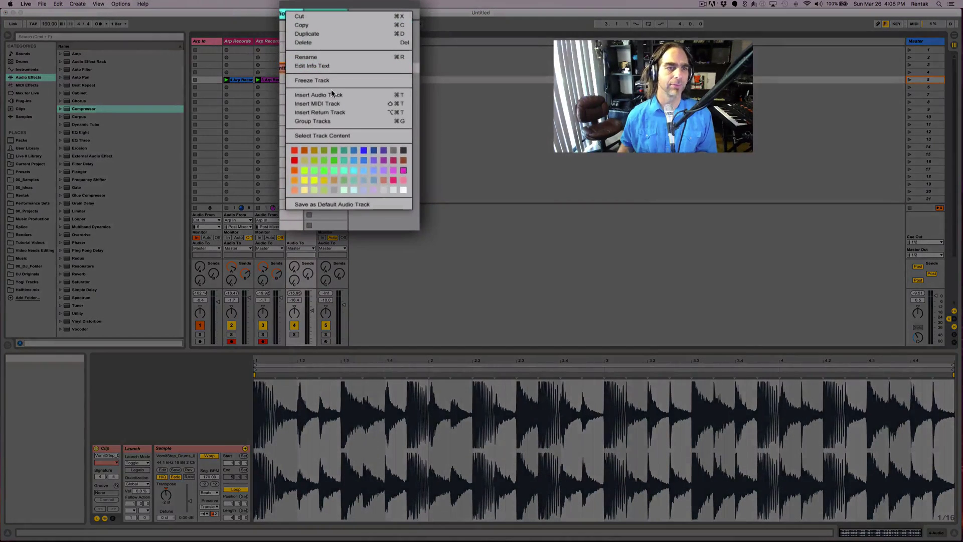
click(331, 96)
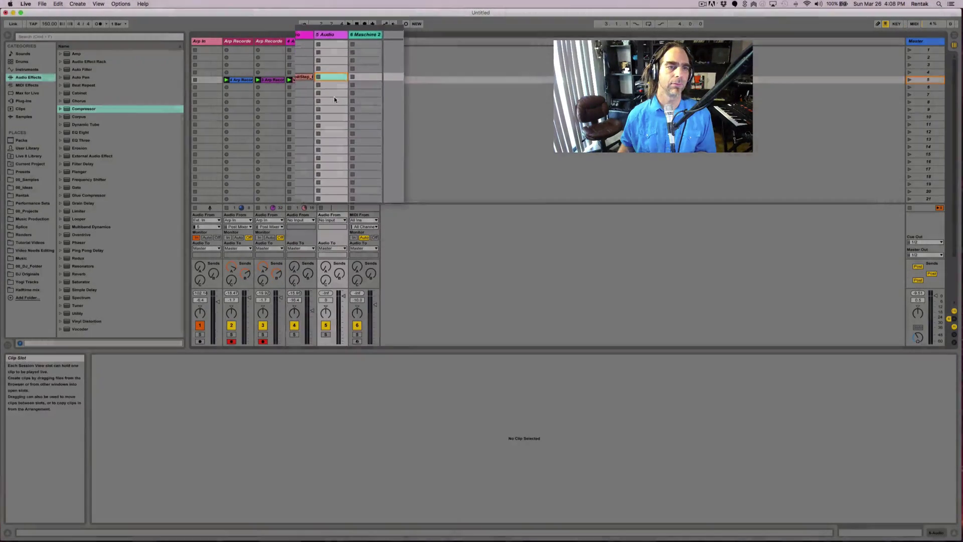
click(239, 43)
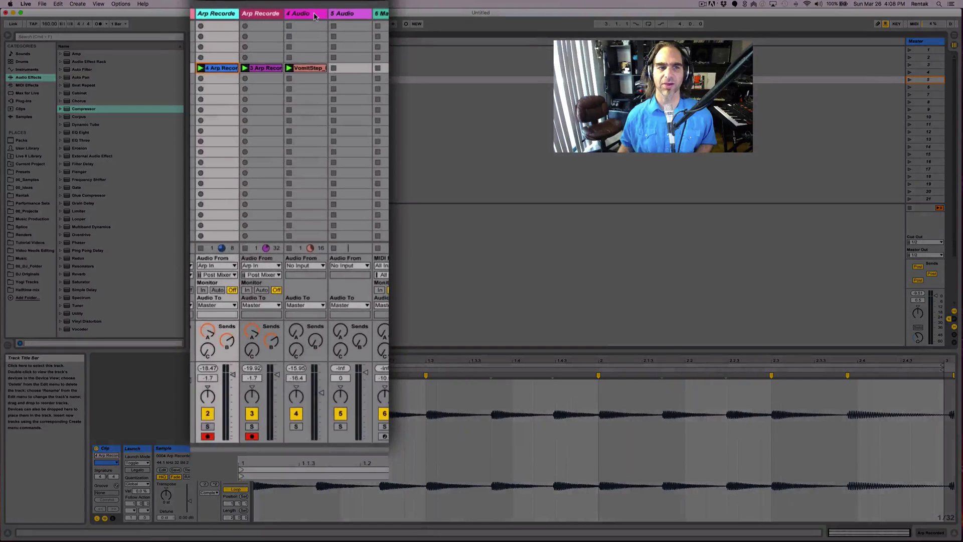
shift+click(301, 80)
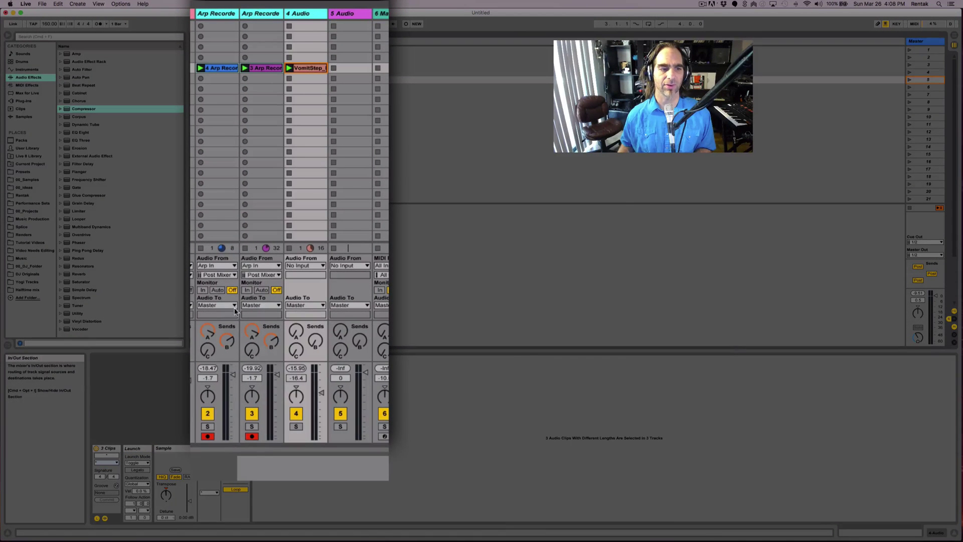
click(309, 306)
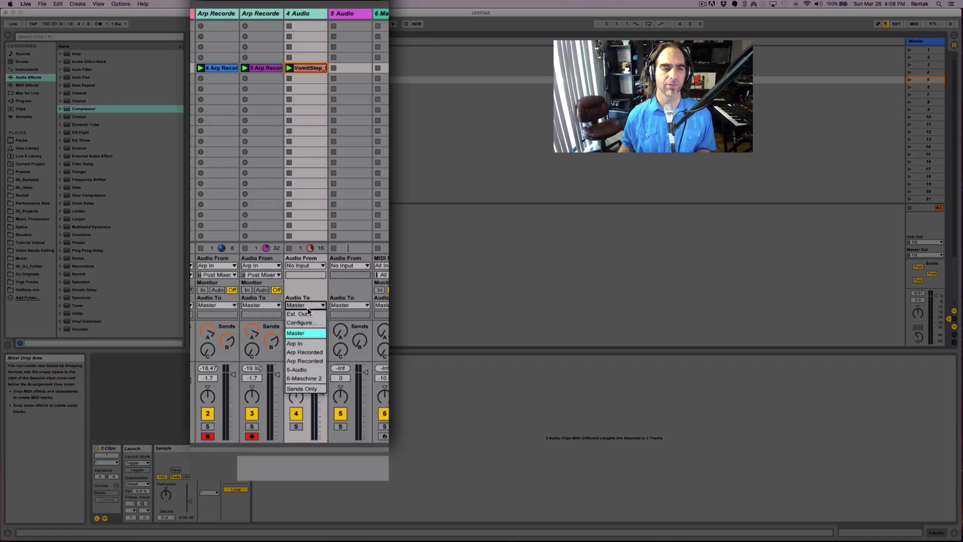
click(301, 371)
click(338, 41)
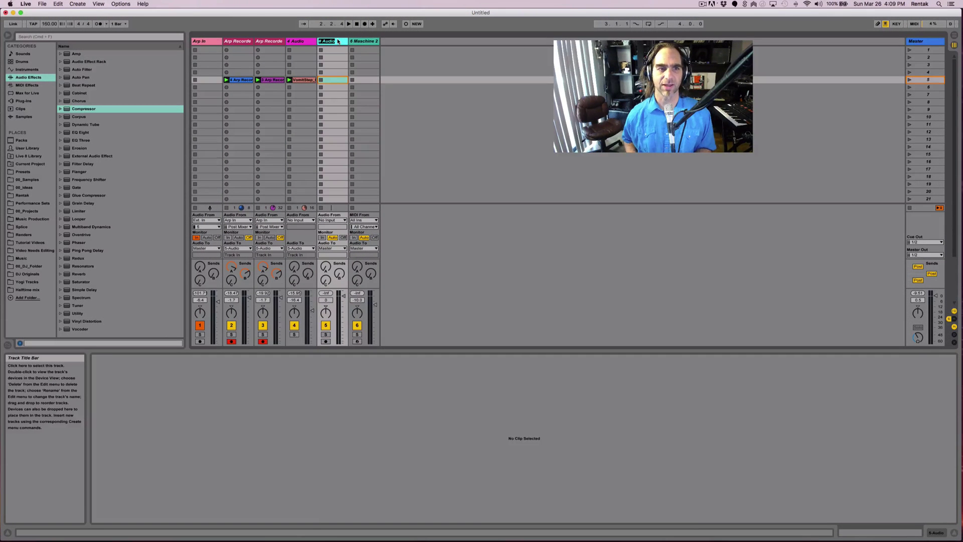
Name track 5 'BUS FX', then look over the input choices on tracks 6 and 4.
text(BUS FX)
key(Return)
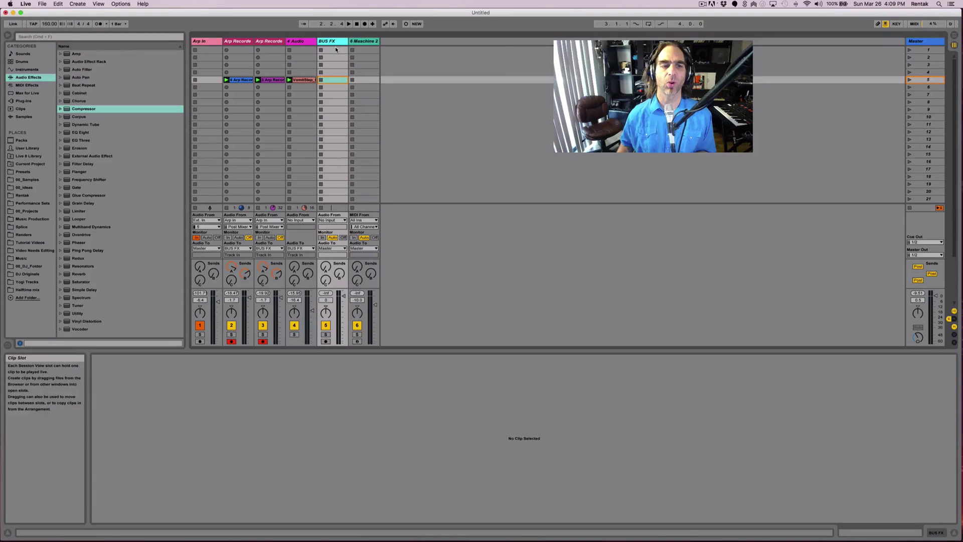
click(364, 219)
click(271, 232)
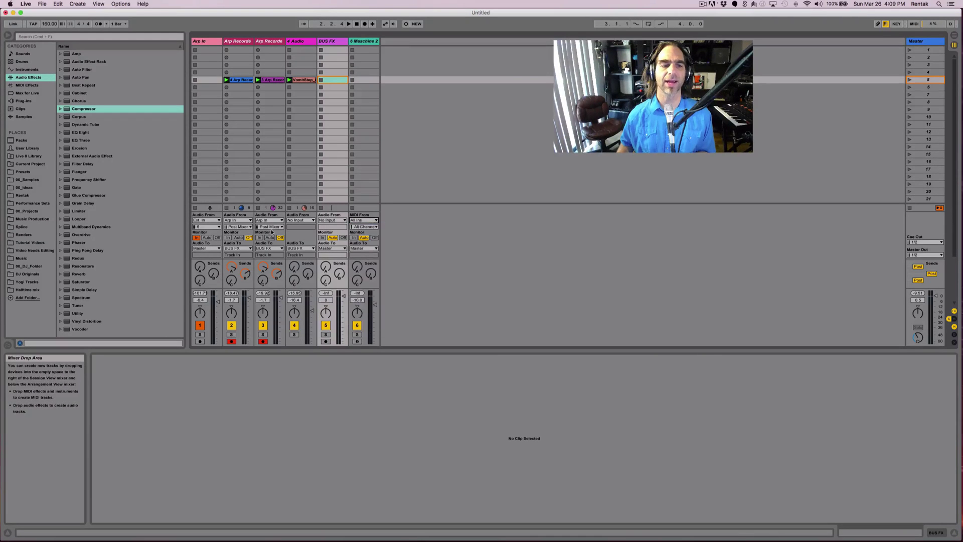
click(300, 220)
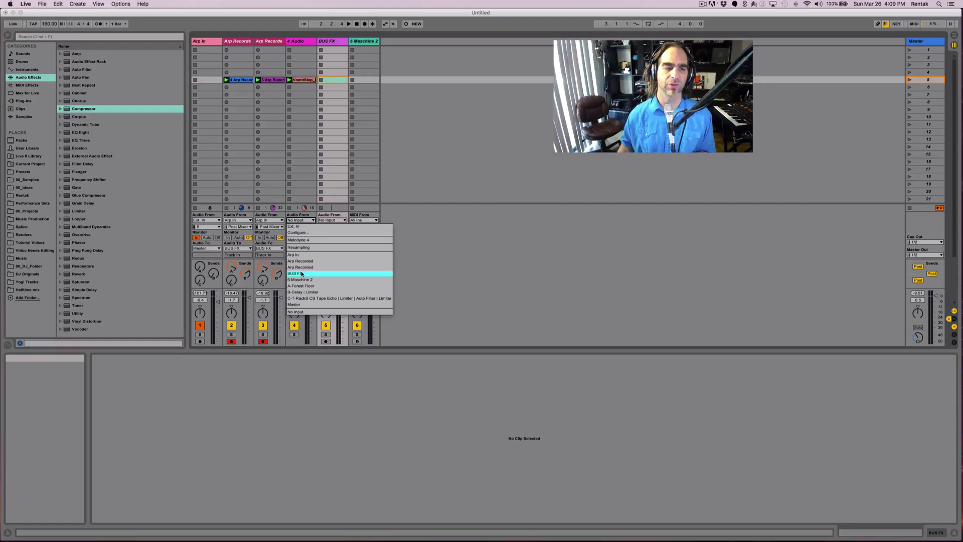
Load Auto Filter onto the BUS FX track and set its Monitor to In.
click(322, 116)
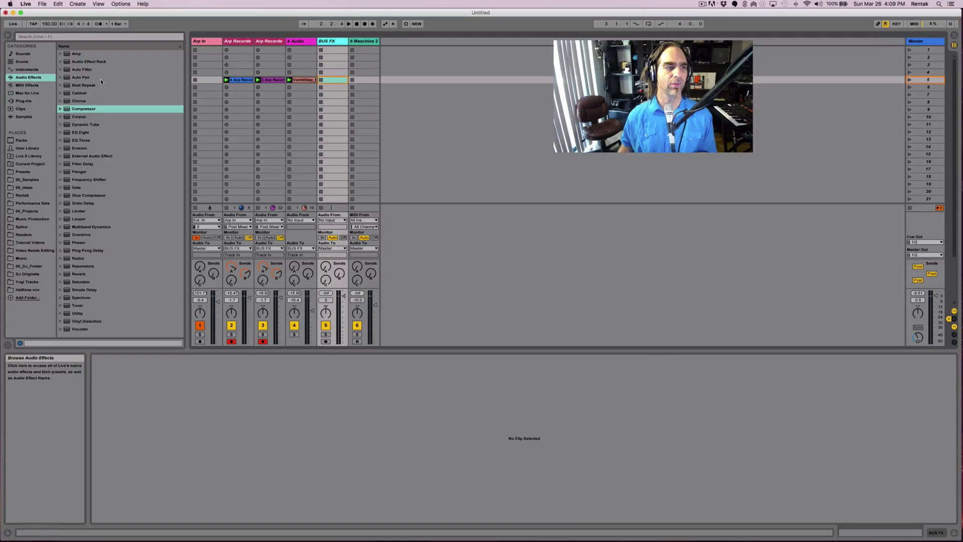
click(82, 70)
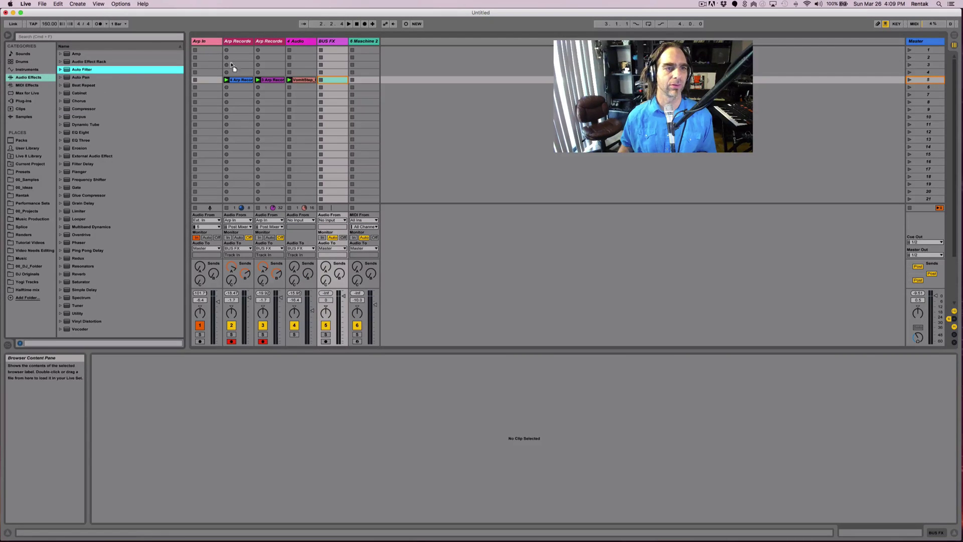
drag(334, 75, 334, 76)
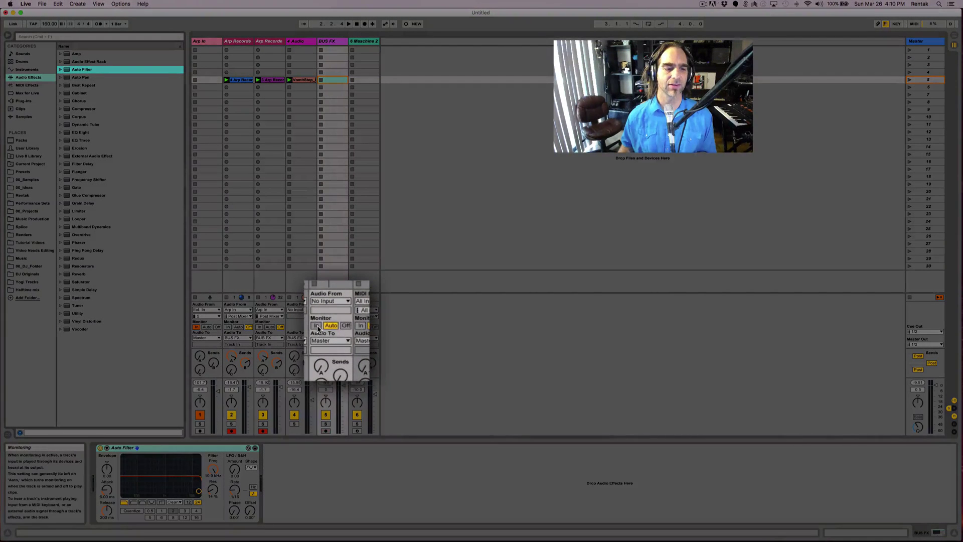
click(317, 326)
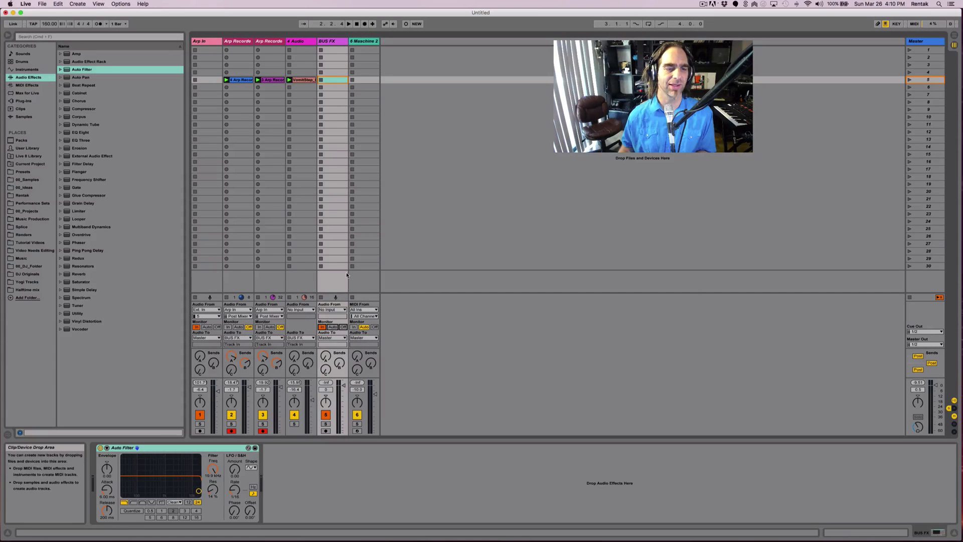
Play the set while sweeping the Auto Filter cutoff and resonance, then stop.
key(space)
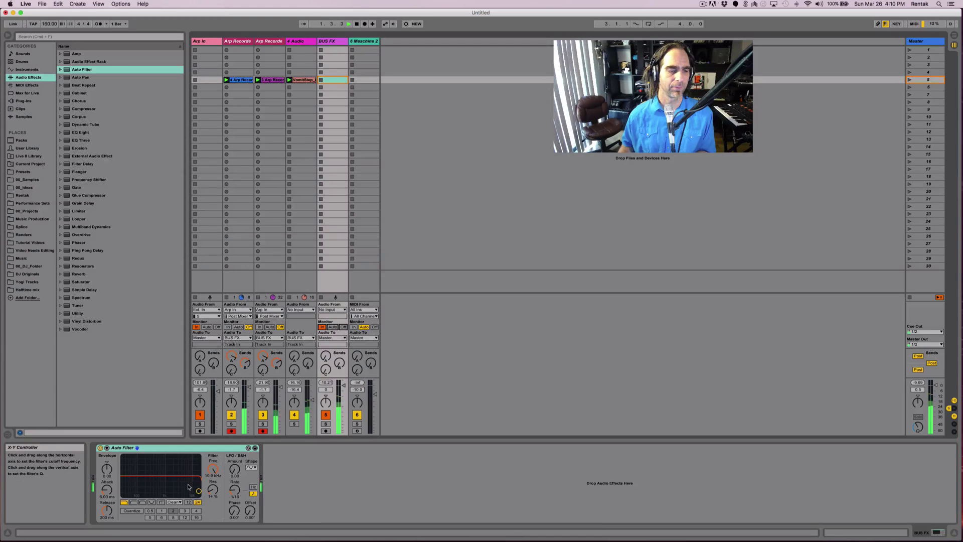
mouse_move(199, 491)
mouse_down()
mouse_move(167, 479)
mouse_move(141, 485)
mouse_move(178, 478)
mouse_move(200, 495)
mouse_up()
key(space)
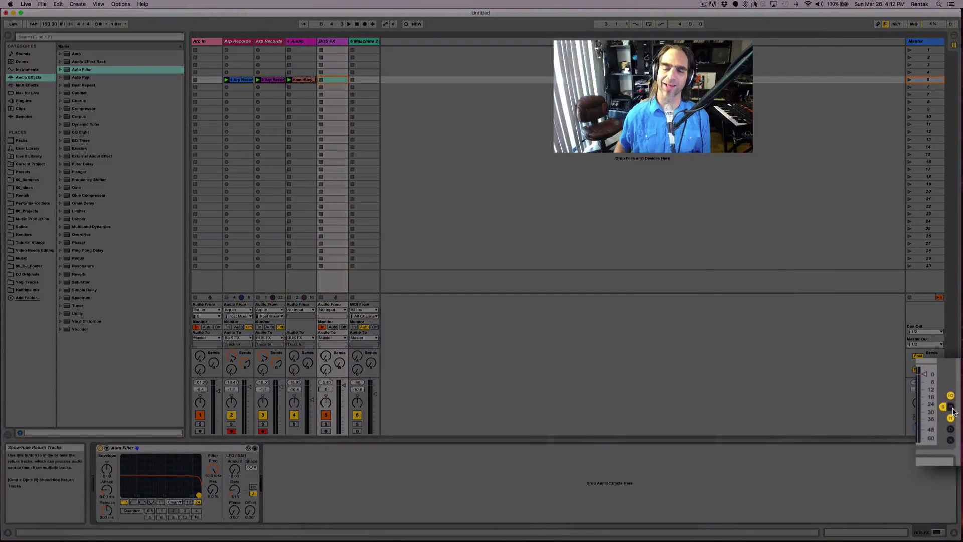
Reveal the return tracks in the mixer and lower the BUS FX filter cutoff to 285 Hz.
click(954, 409)
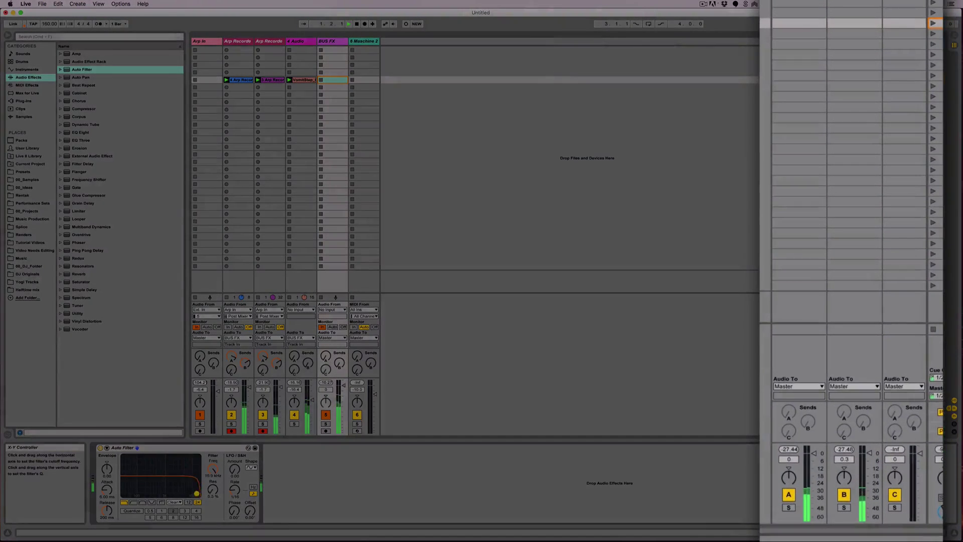
mouse_move(199, 496)
mouse_down()
mouse_move(185, 469)
mouse_move(131, 470)
mouse_move(199, 496)
mouse_up()
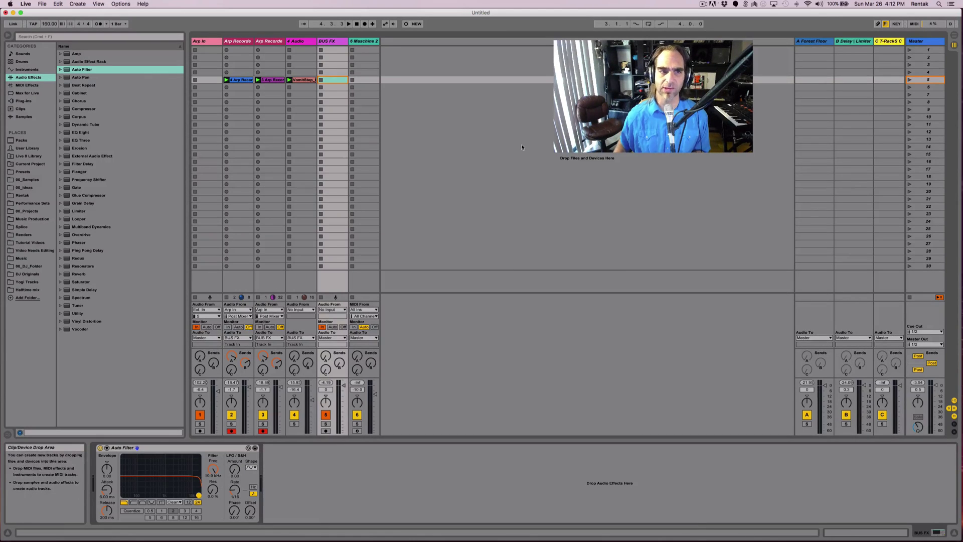
Route return tracks A Forest Floor through C to BUS FX.
click(821, 42)
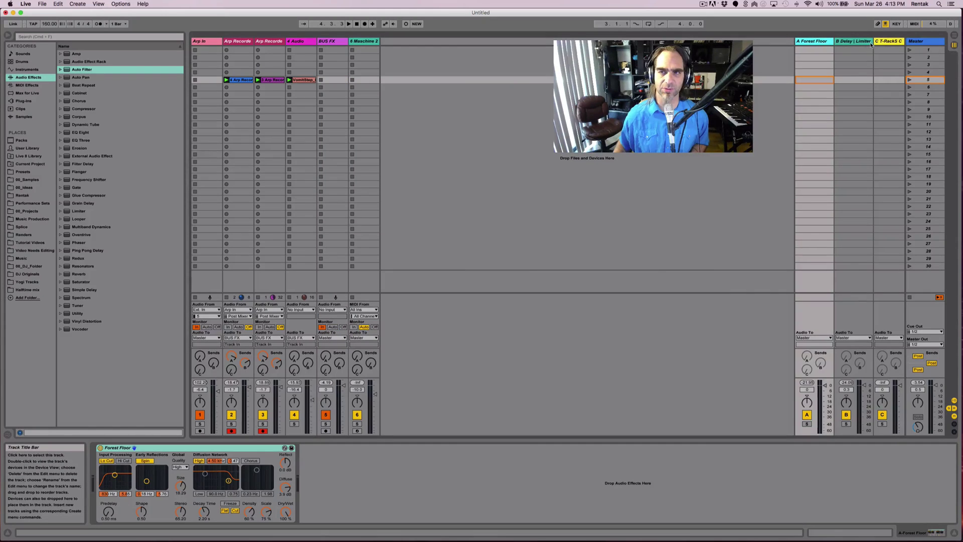
click(888, 42)
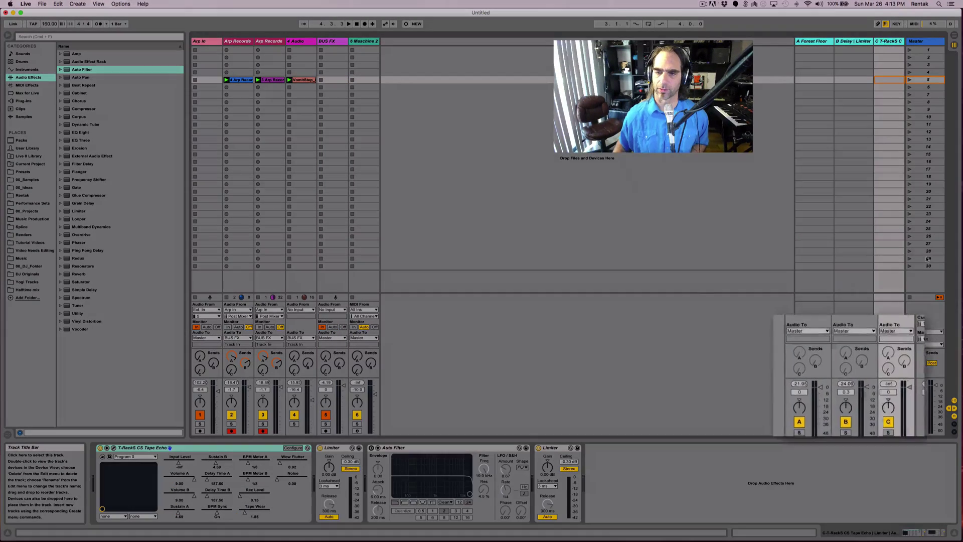
click(896, 338)
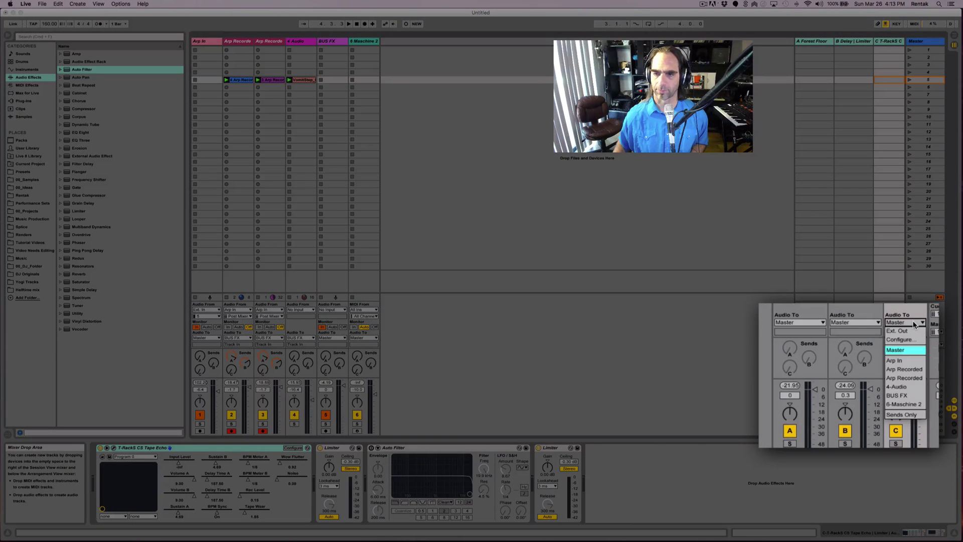
click(904, 395)
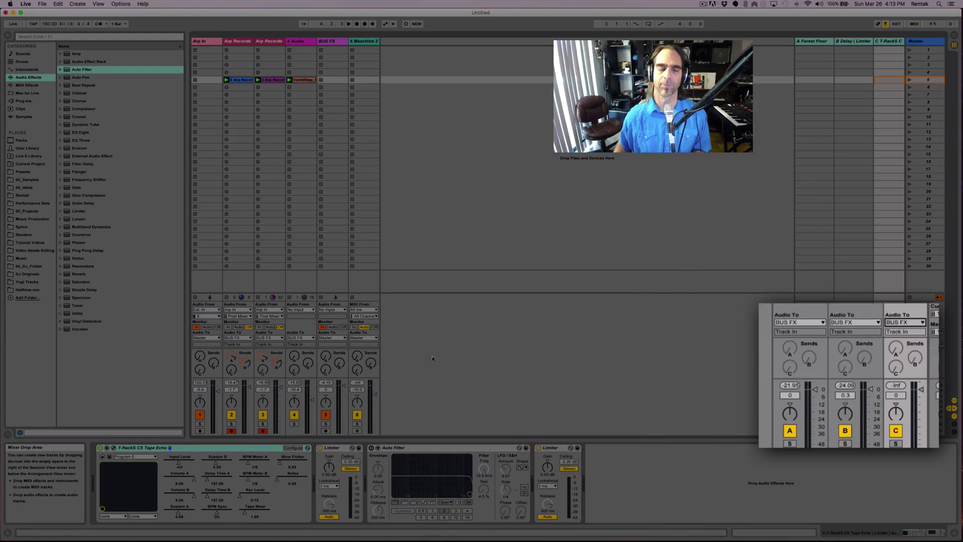
Play the set and sweep the BUS FX Auto Filter cutoff to 10.4 kHz.
click(333, 42)
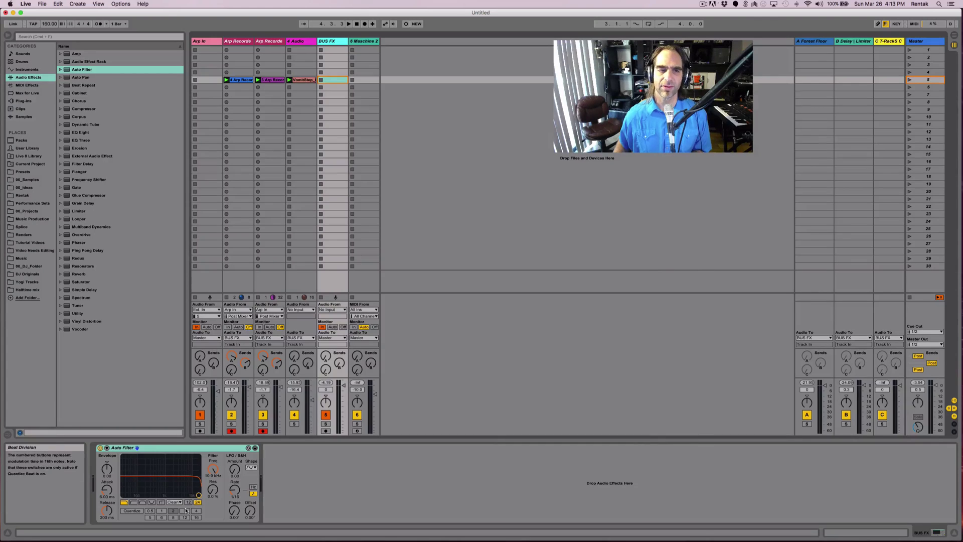
key(space)
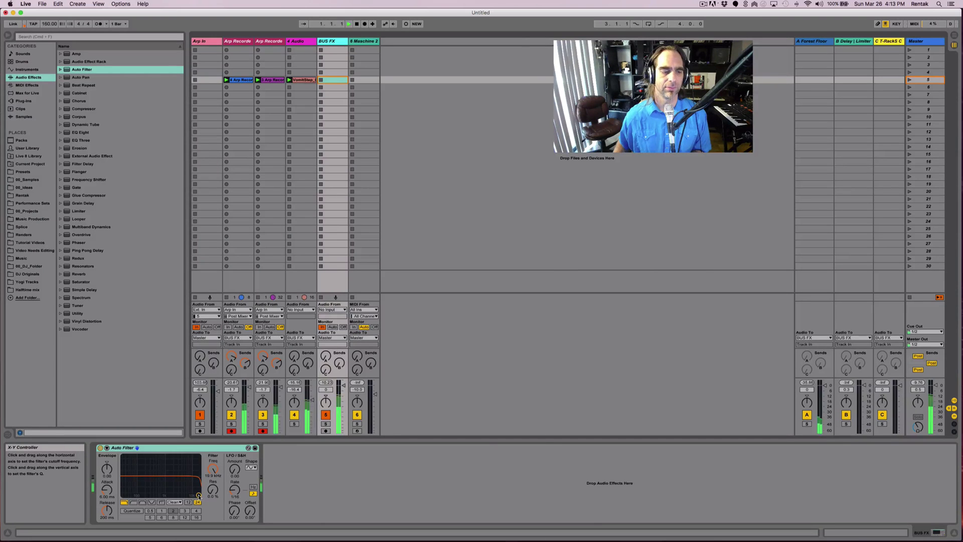
mouse_move(198, 495)
mouse_down()
mouse_move(166, 471)
mouse_move(136, 480)
mouse_move(188, 483)
mouse_move(199, 495)
mouse_up()
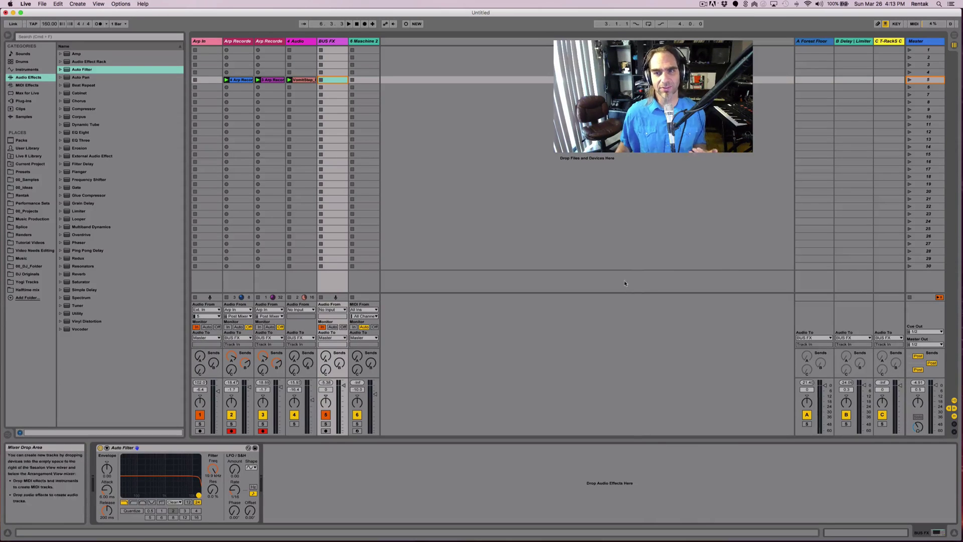
Insert a fourth return track and load the Reverb > Space > Main Verb preset onto it.
right_click(894, 43)
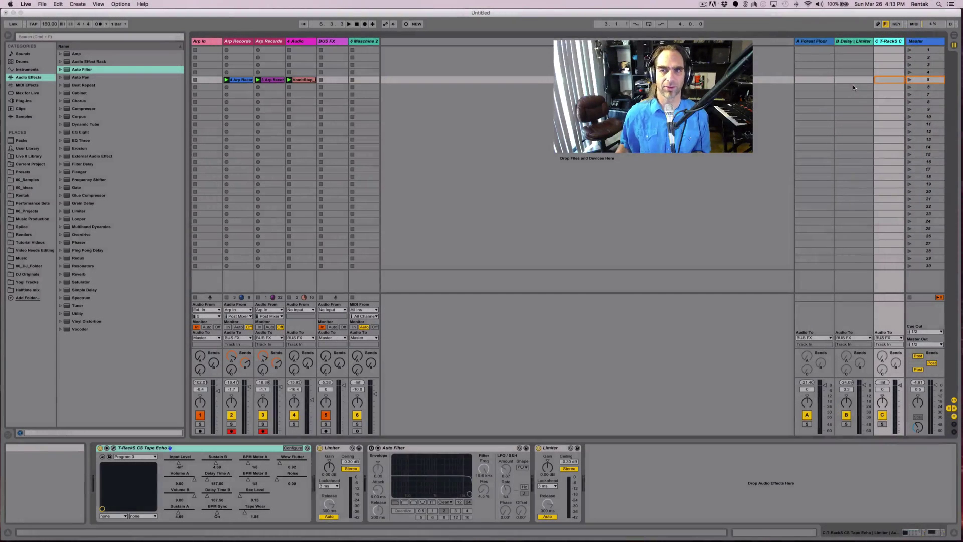
click(853, 84)
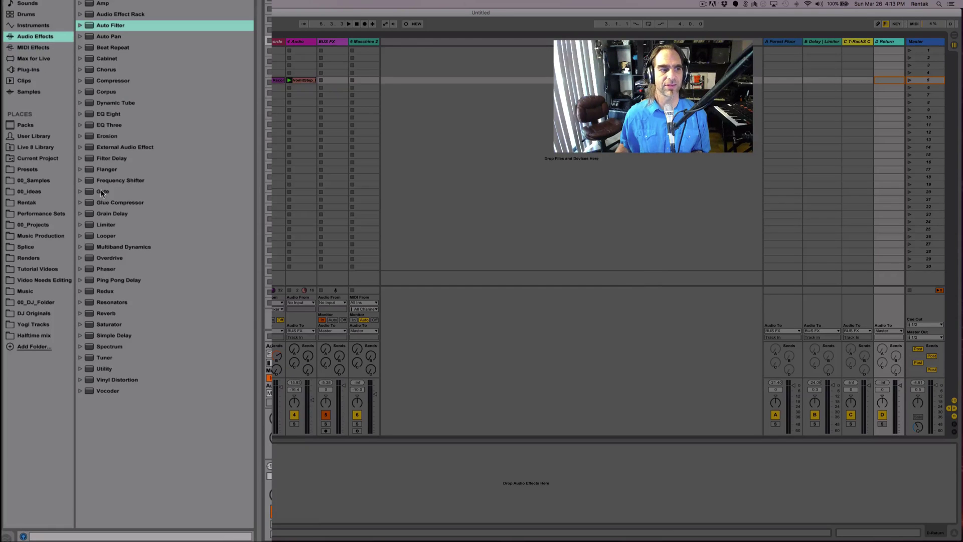
click(85, 314)
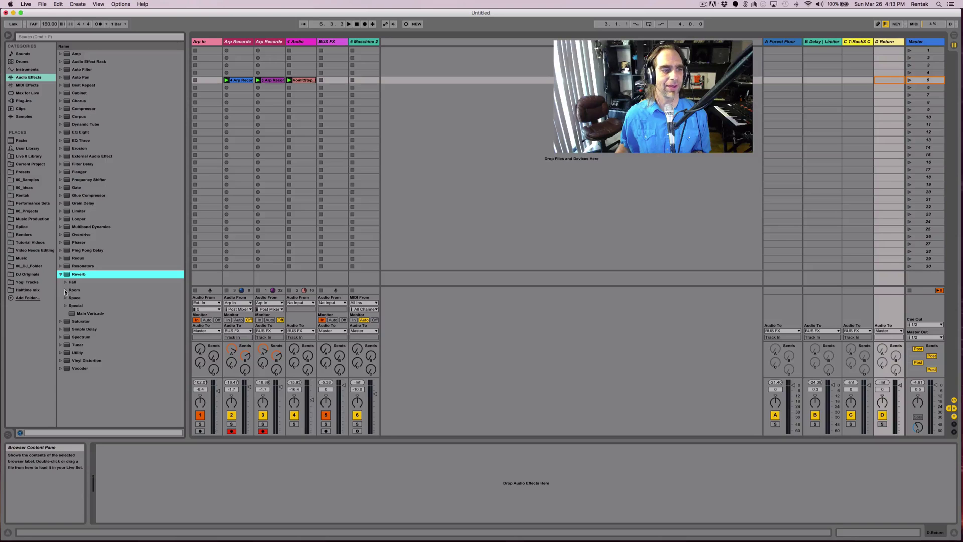
click(65, 297)
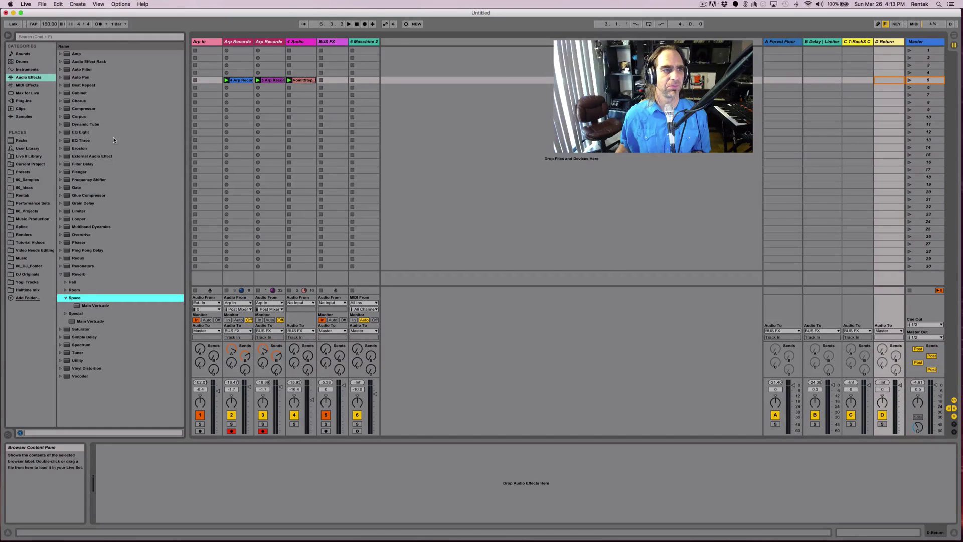
click(85, 306)
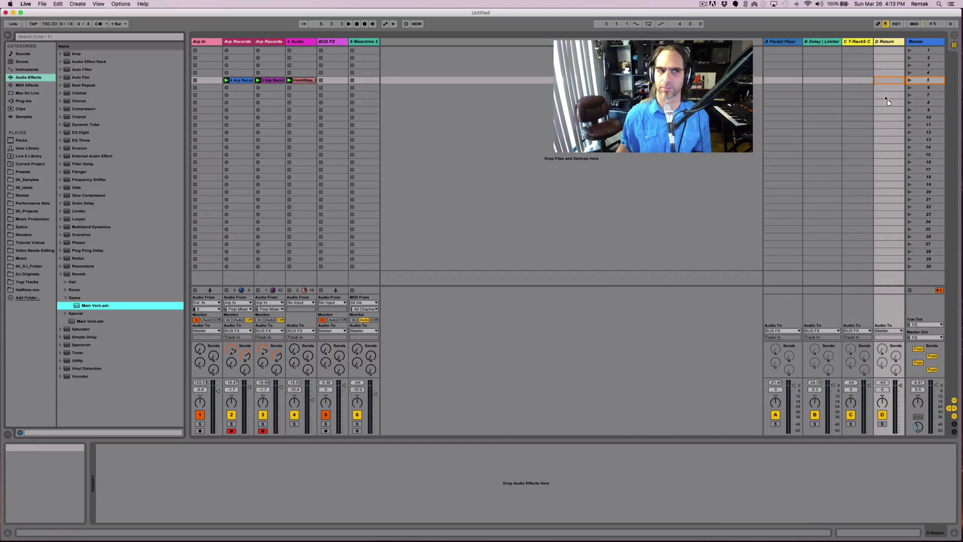
drag(886, 99, 885, 98)
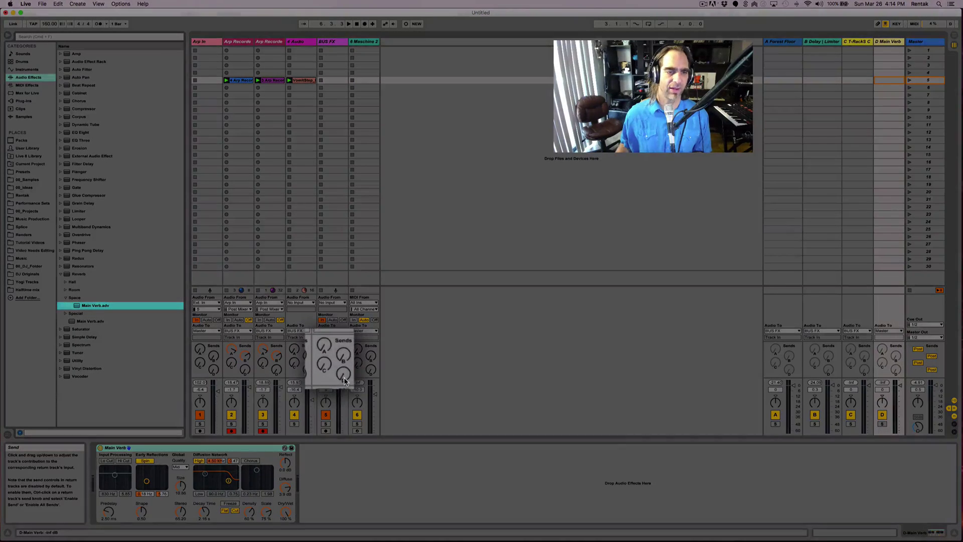
Send track 4 to the Main Verb return at -21 dB and sweep BUS FX cutoff to 2.25 kHz.
drag(345, 381, 345, 358)
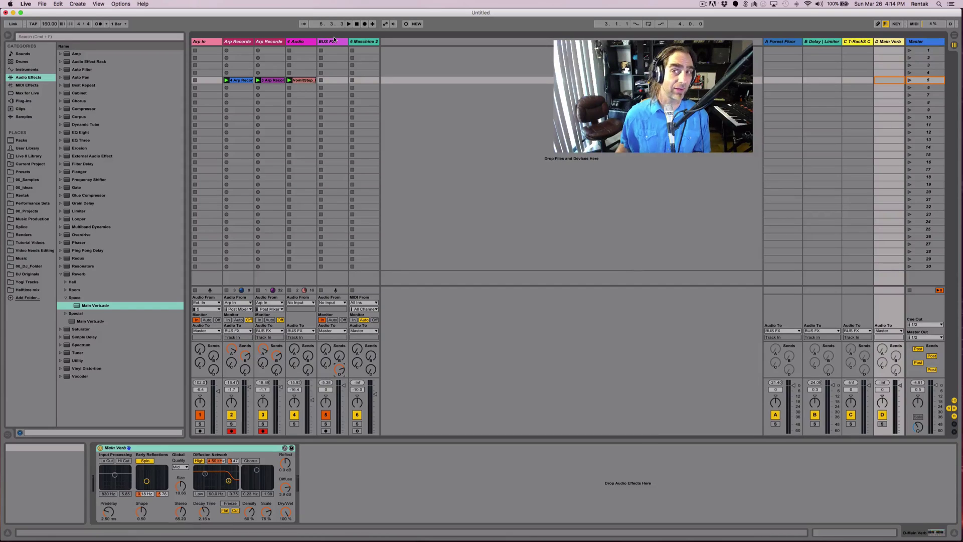
click(334, 42)
key(space)
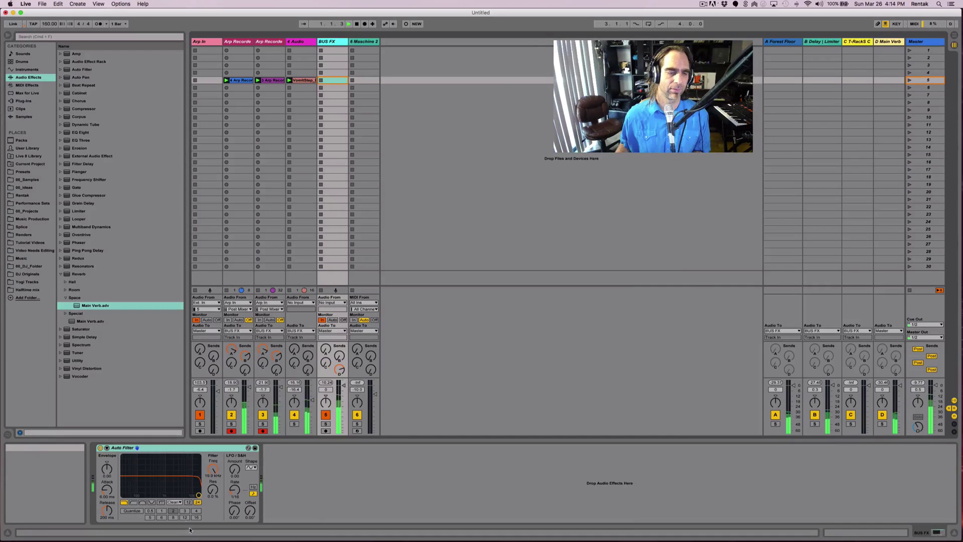
mouse_move(199, 495)
mouse_down()
mouse_move(191, 477)
mouse_move(136, 473)
mouse_move(189, 477)
mouse_move(199, 496)
mouse_move(211, 495)
mouse_up()
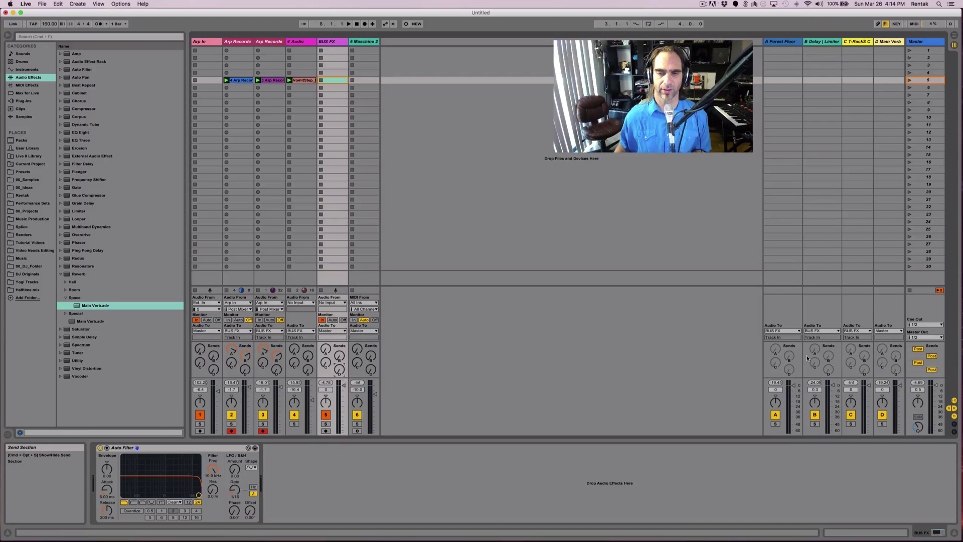
Replay the set, solo and unsolo track 3, and set the filter to 3.89 kHz, 64% resonance.
key(space)
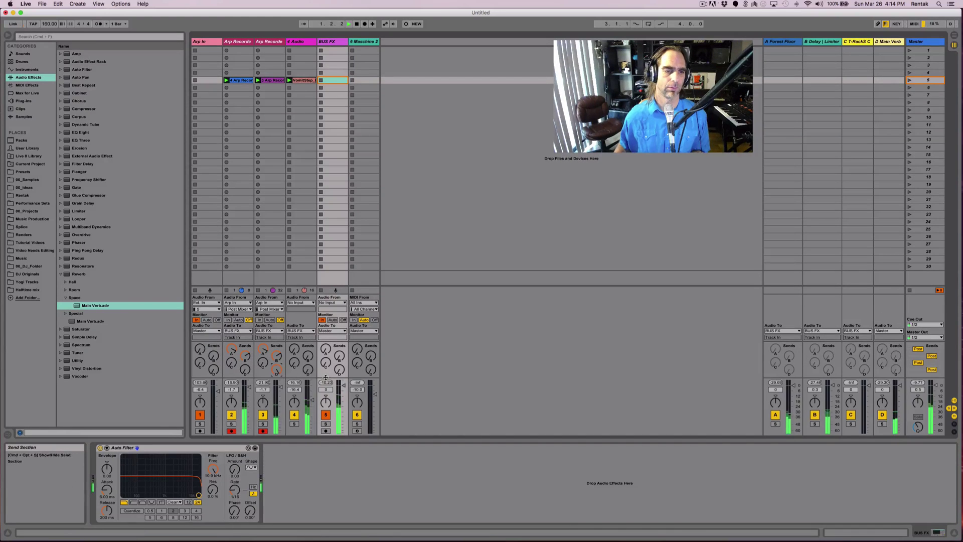
click(263, 424)
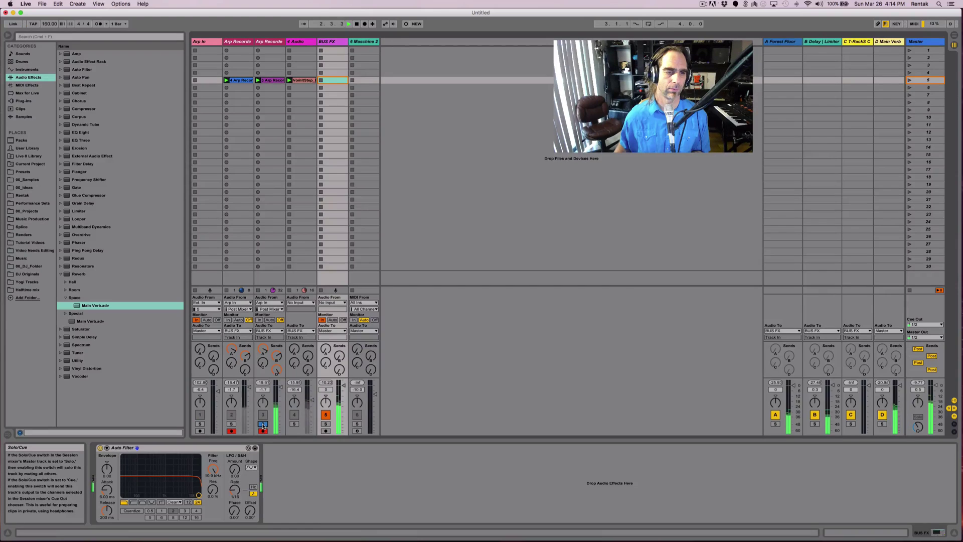
click(262, 424)
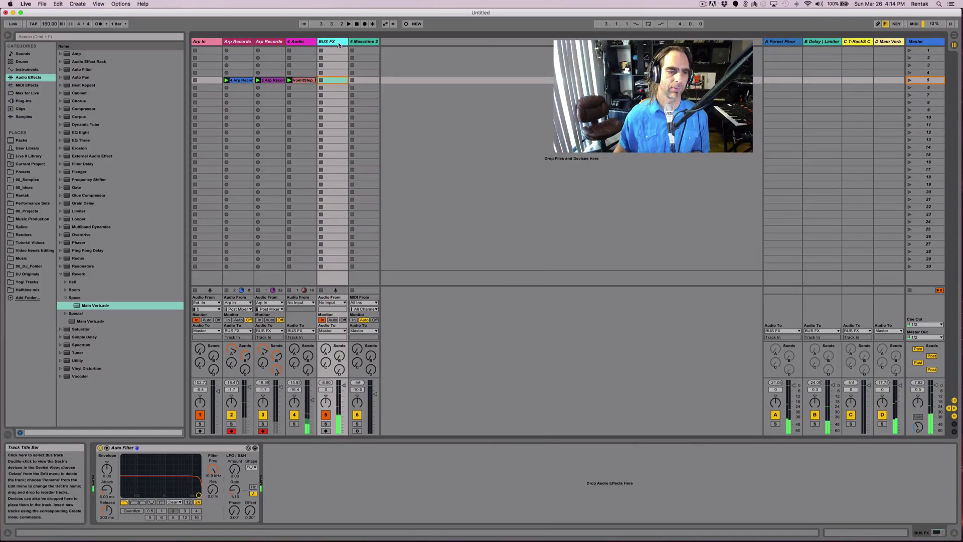
drag(199, 495, 163, 476)
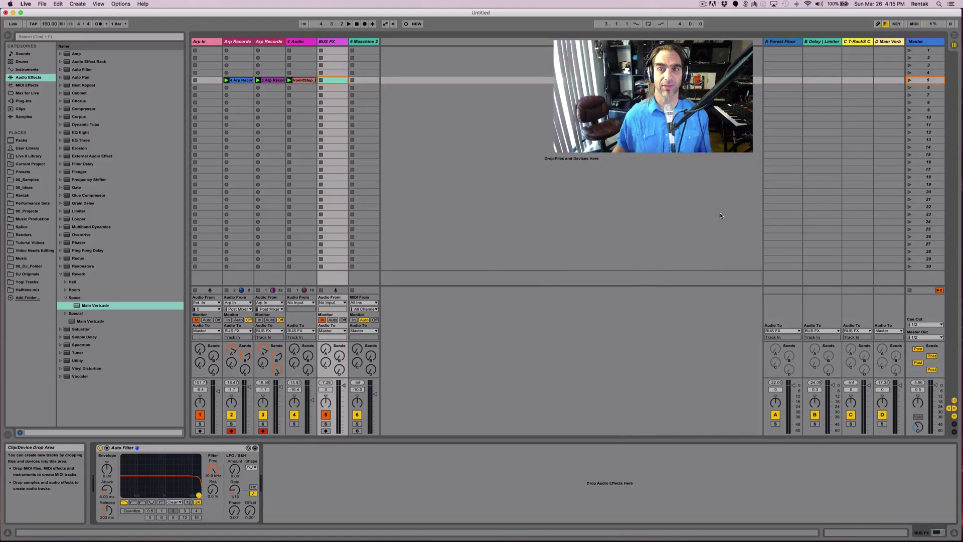
key(Down)
key(Down)
key(Down)
key(Down)
key(Down)
key(Down)
key(Down)
key(Down)
key(Down)
key(Down)
key(Down)
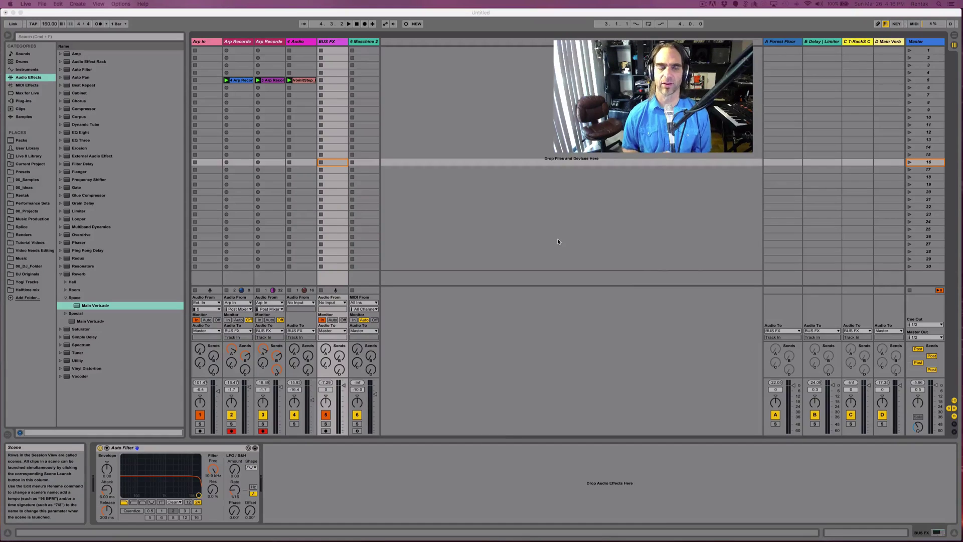
click(443, 135)
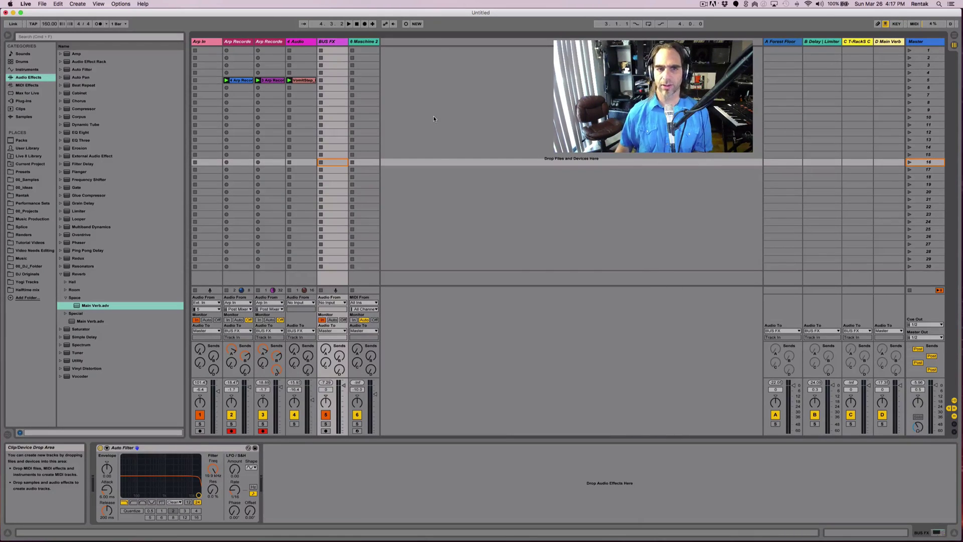
Delete the BUS FX and Maschine 2 tracks from the session.
click(434, 118)
right_click(435, 110)
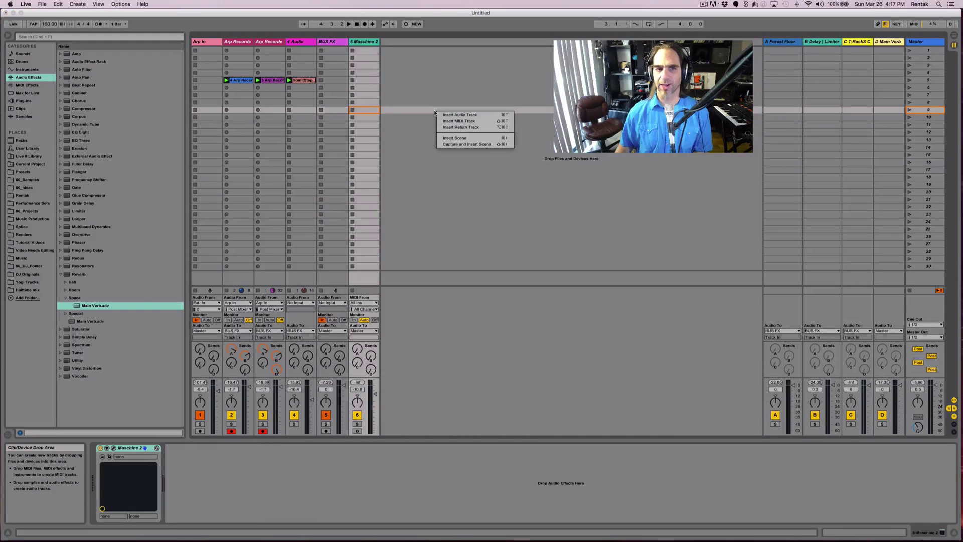
key(Escape)
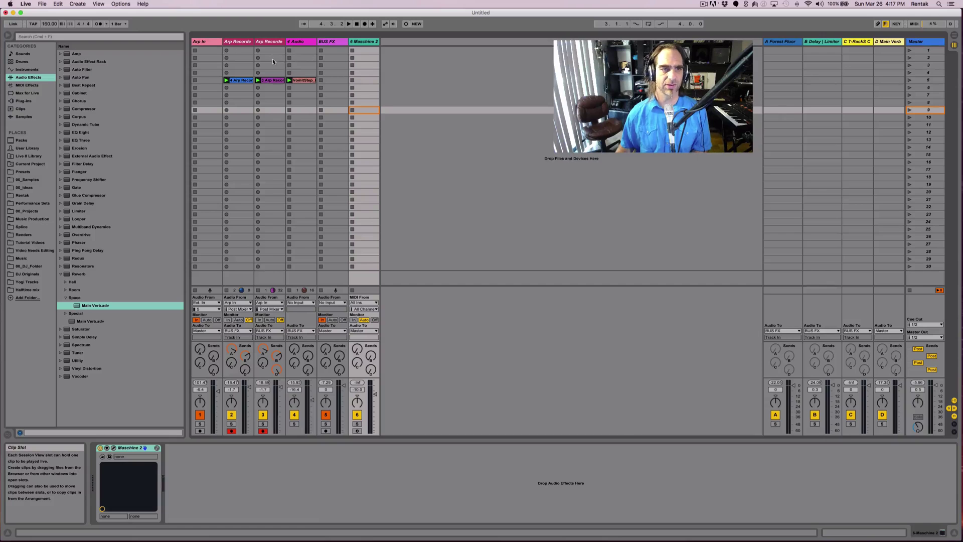
click(239, 41)
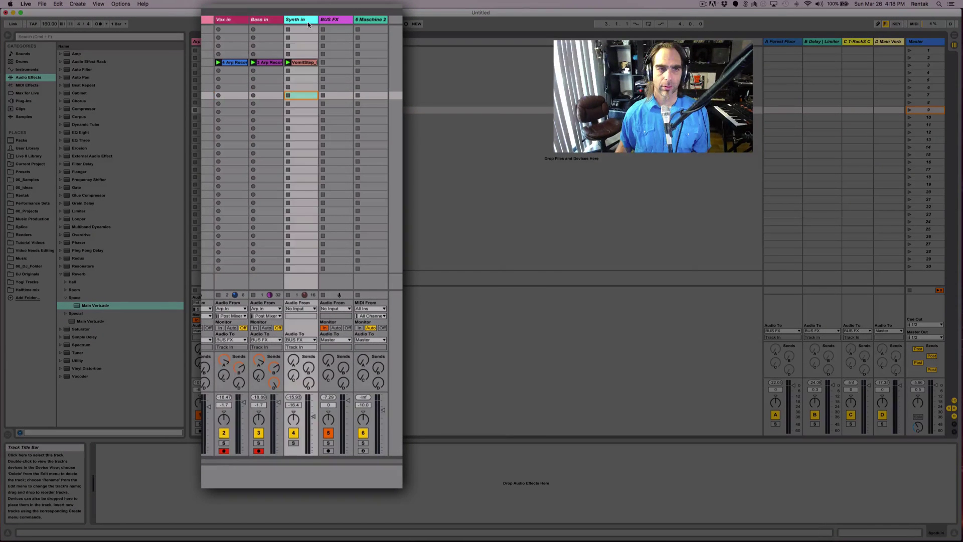
click(327, 43)
click(366, 19)
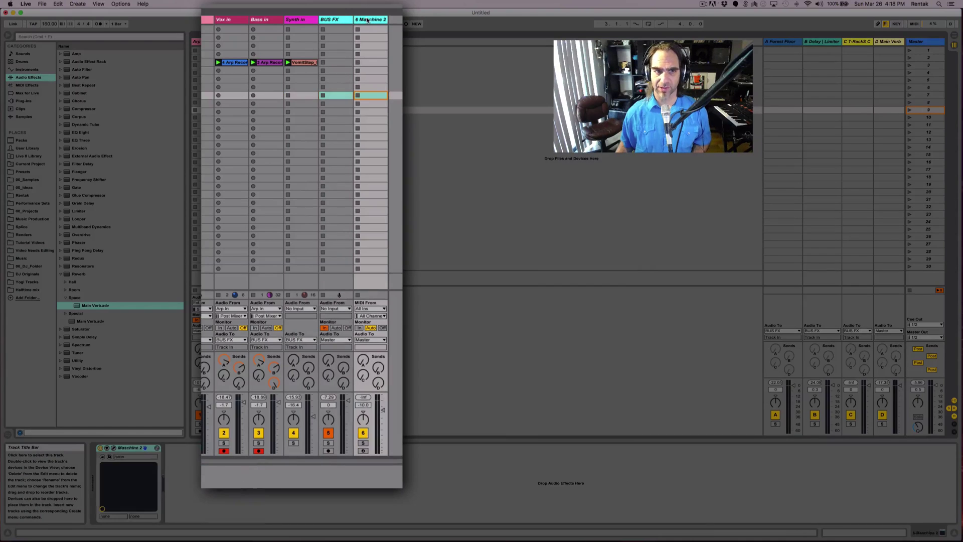
key(Delete)
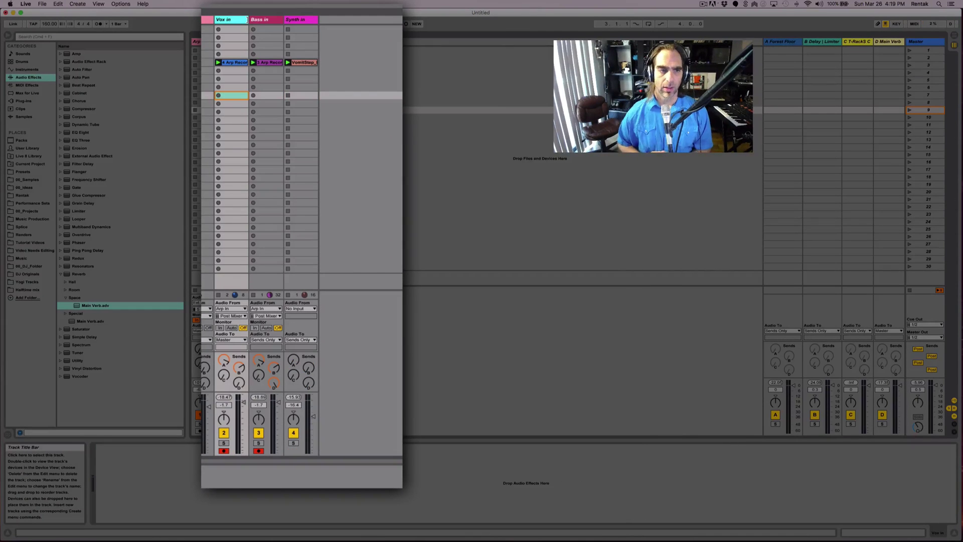
Route Vox in's output to Ext. Out.
click(231, 340)
click(229, 345)
click(231, 347)
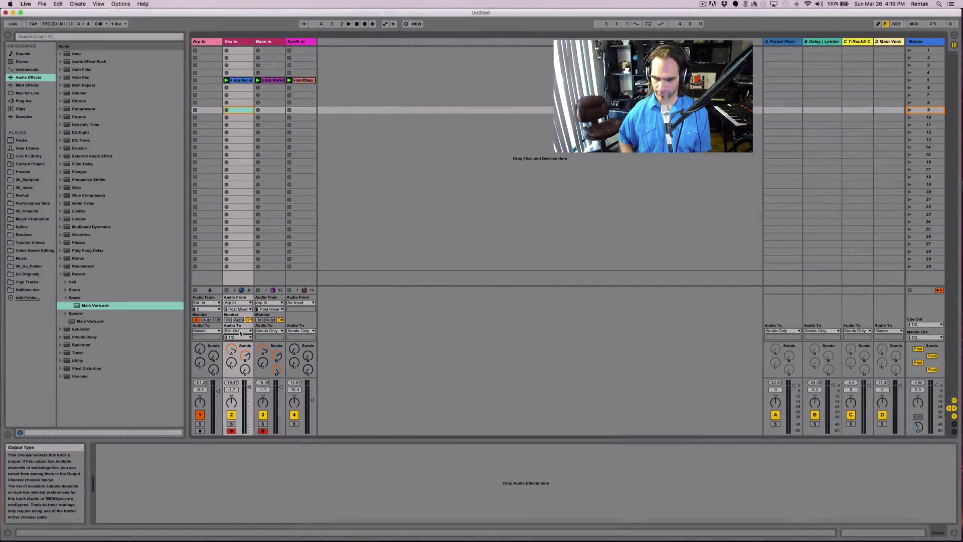
Set the audio output device to Soundflower (64ch) in Audio preferences.
click(227, 376)
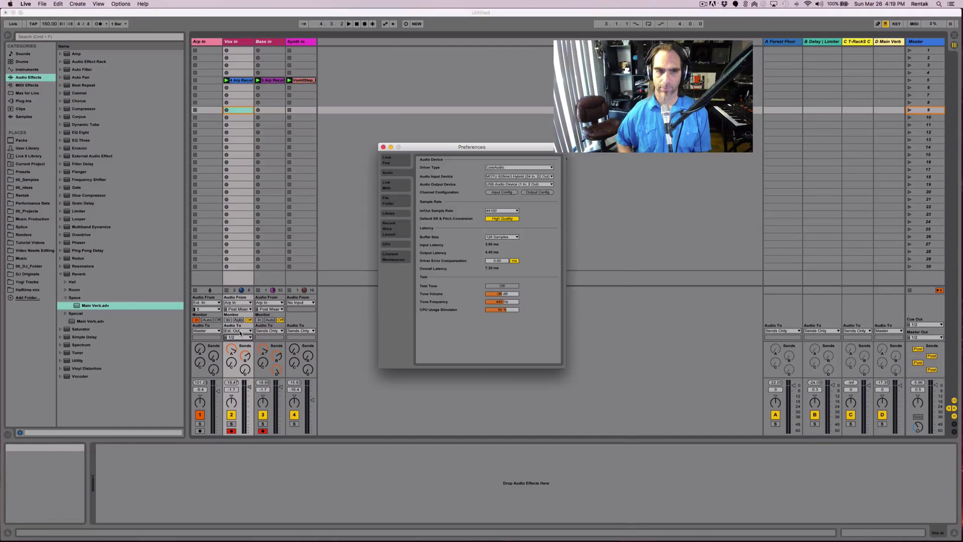
click(526, 184)
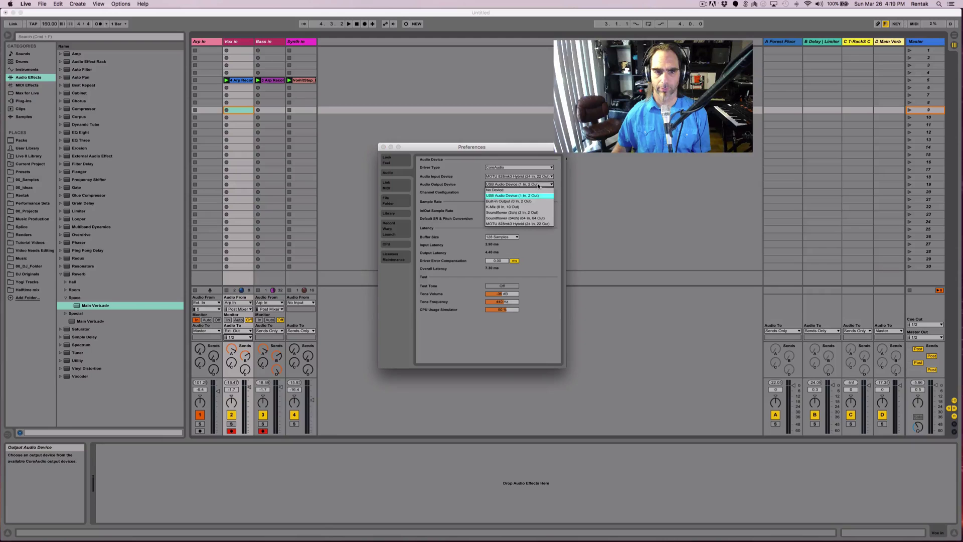
click(533, 219)
key(super+w)
Send Vox in, Bass in and Synth in to Ext. Out channels 3, 4 and 5.
click(246, 331)
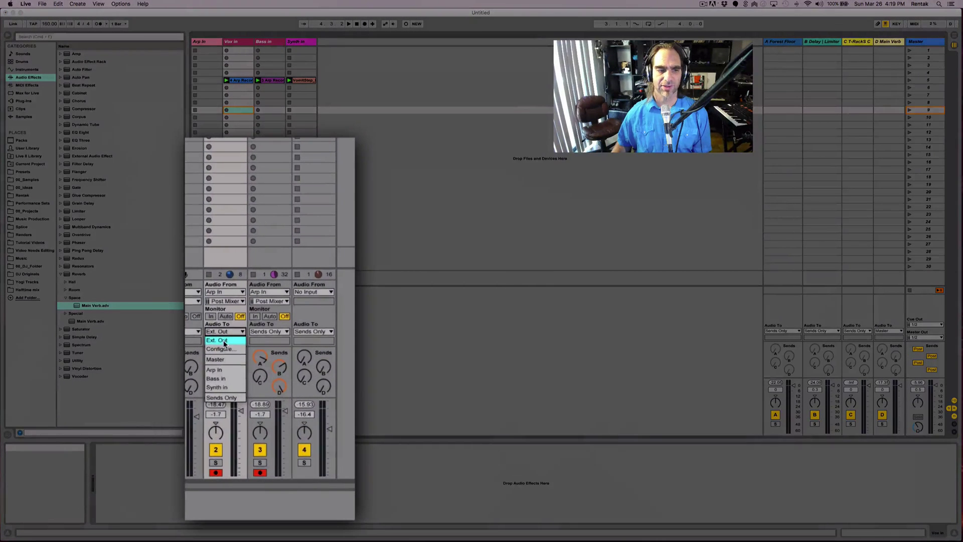
click(226, 338)
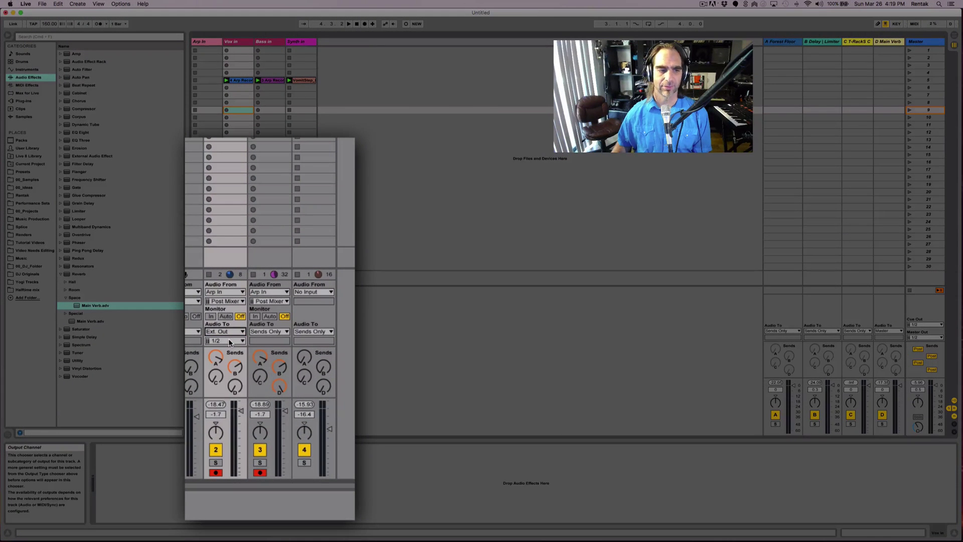
click(228, 339)
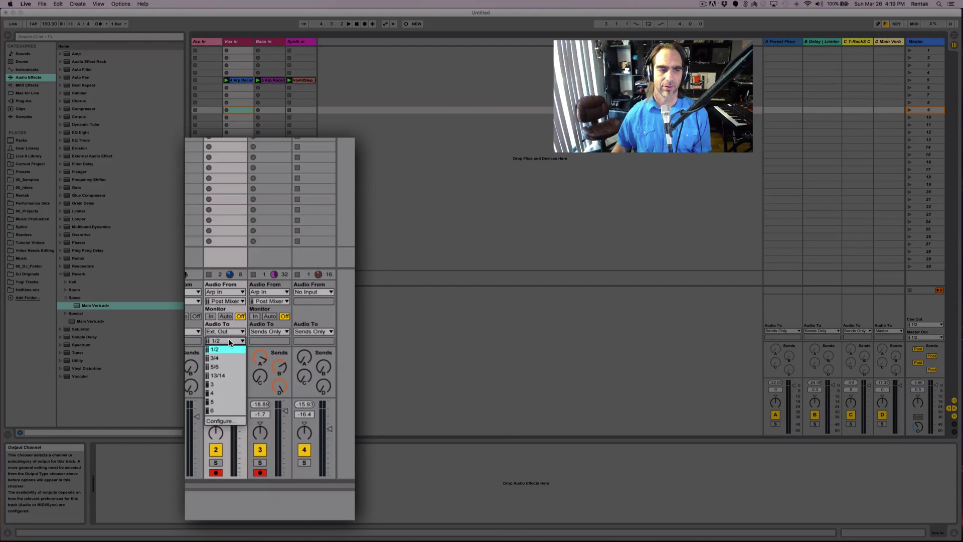
click(236, 385)
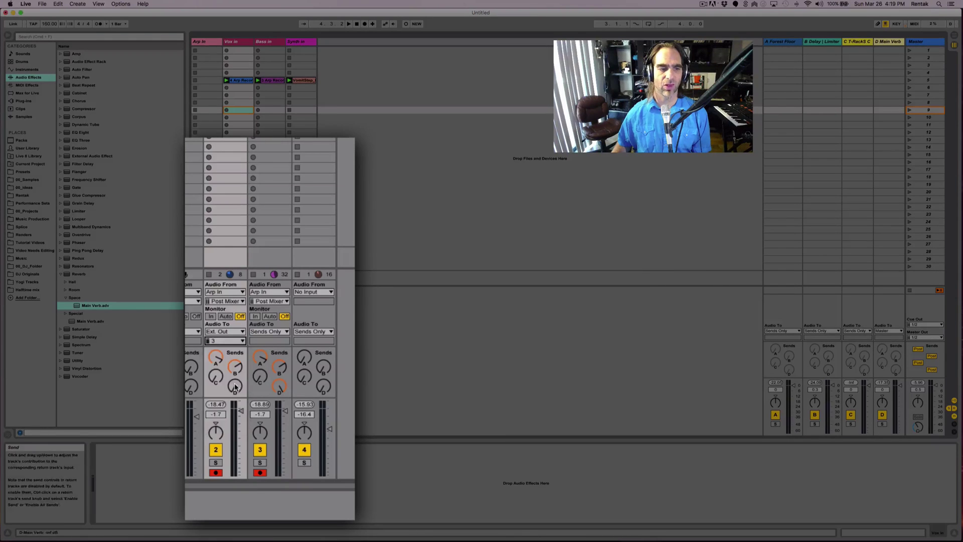
click(270, 332)
click(271, 341)
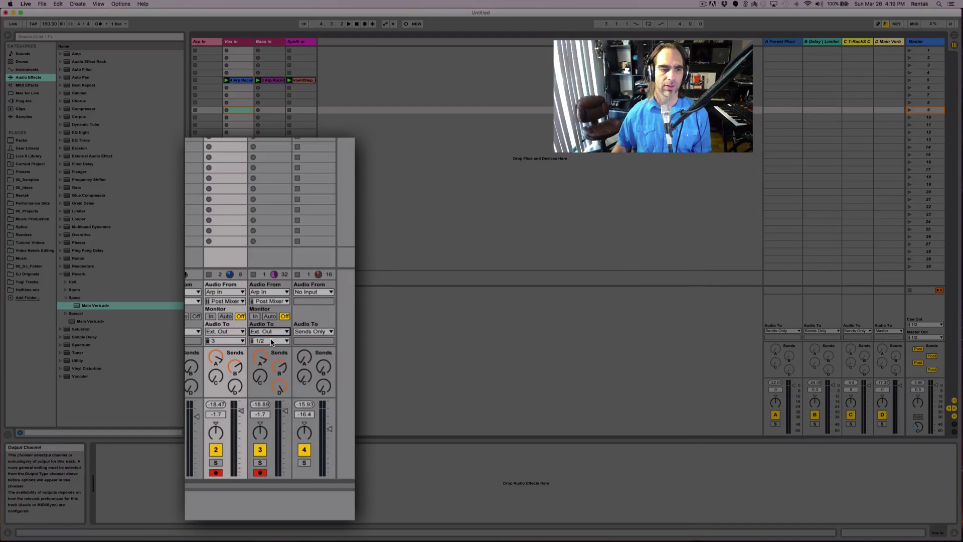
click(271, 341)
click(264, 387)
click(313, 332)
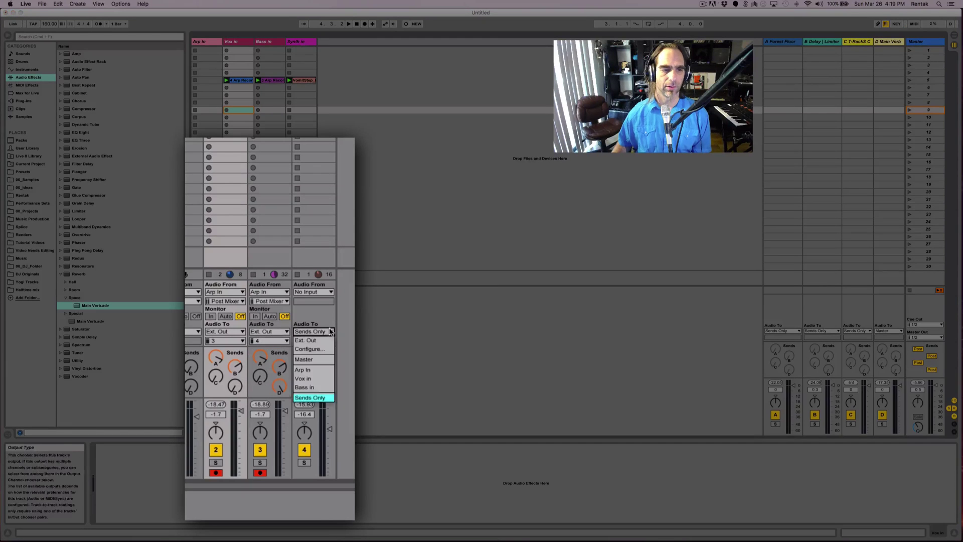
click(309, 338)
click(314, 341)
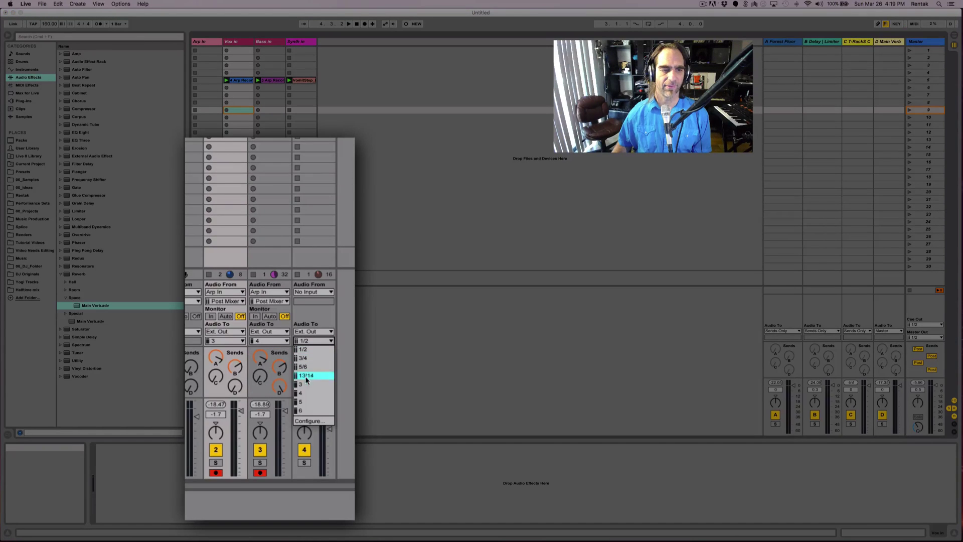
click(304, 402)
Disarm Vox in and Bass in, and set Monitor to In on Vox, Bass and Synth in.
click(263, 473)
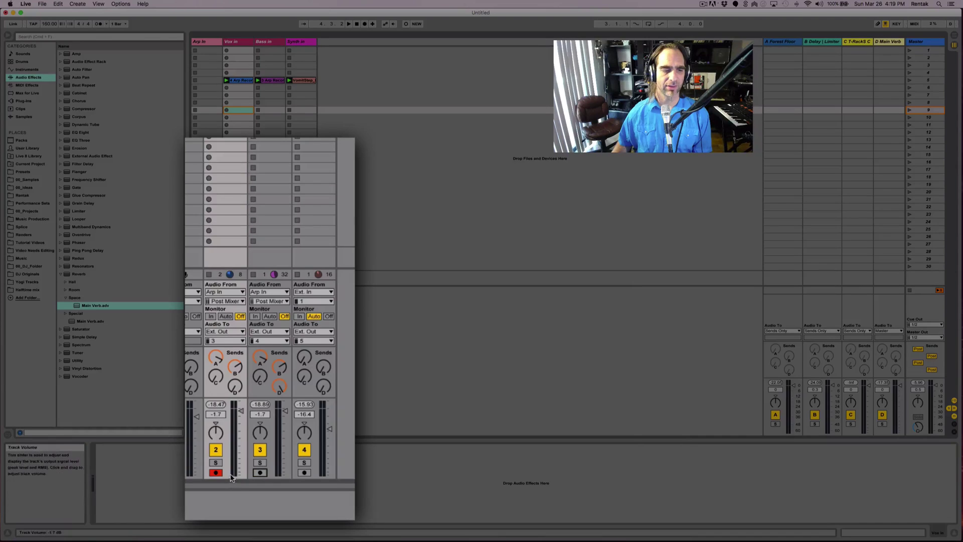
click(215, 472)
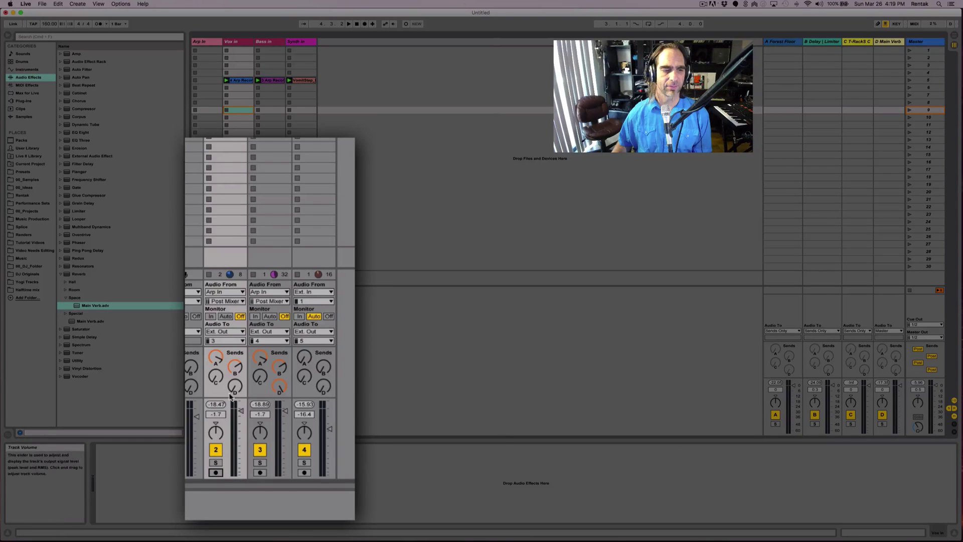
click(211, 316)
click(255, 316)
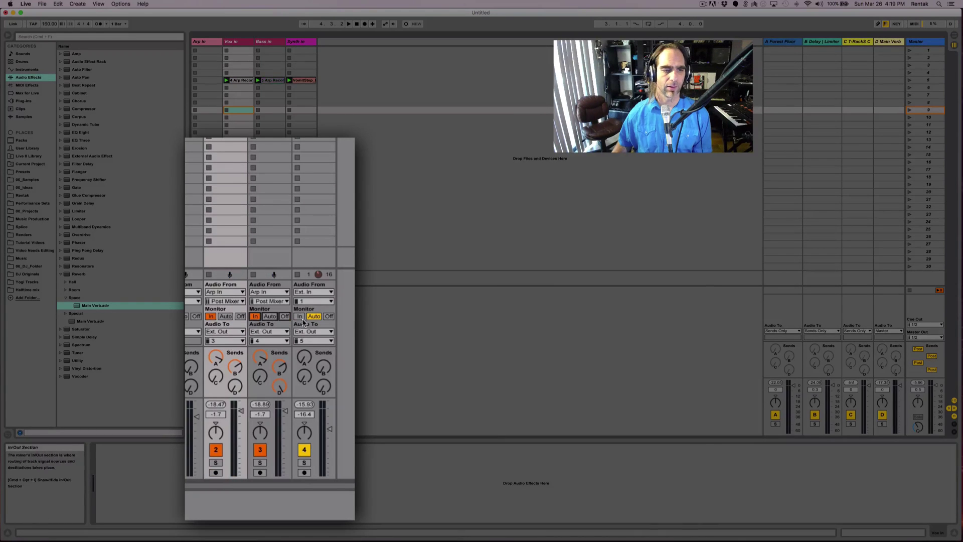
click(299, 316)
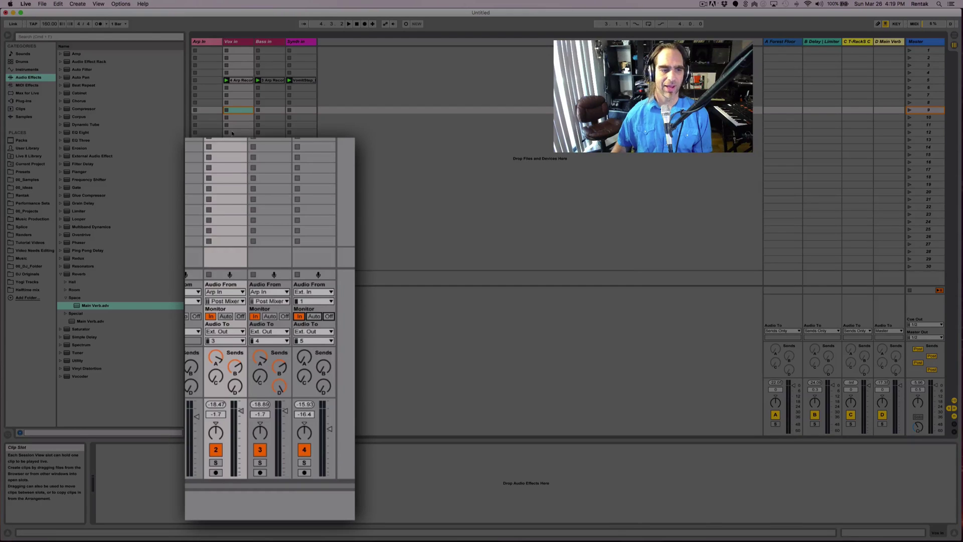